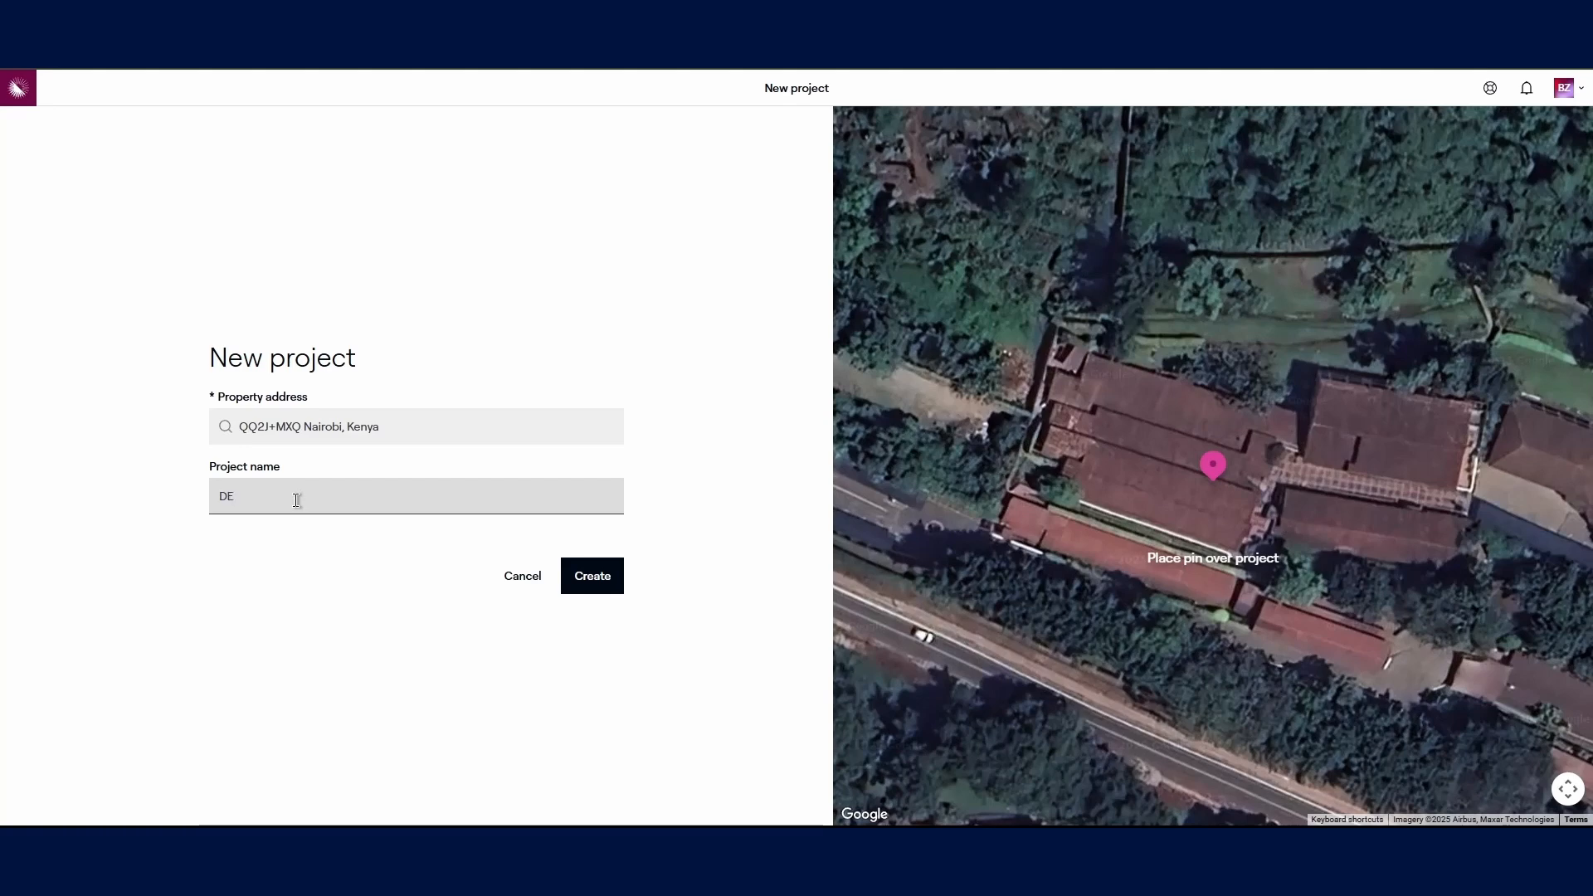
Step: Clear the project name field
{"action": "key", "text": "BackSpace"}
{"action": "type", "text": "mo"}
{"action": "key", "text": "BackSpace"}
{"action": "key", "text": "BackSpace"}
{"action": "key", "text": "BackSpace"}
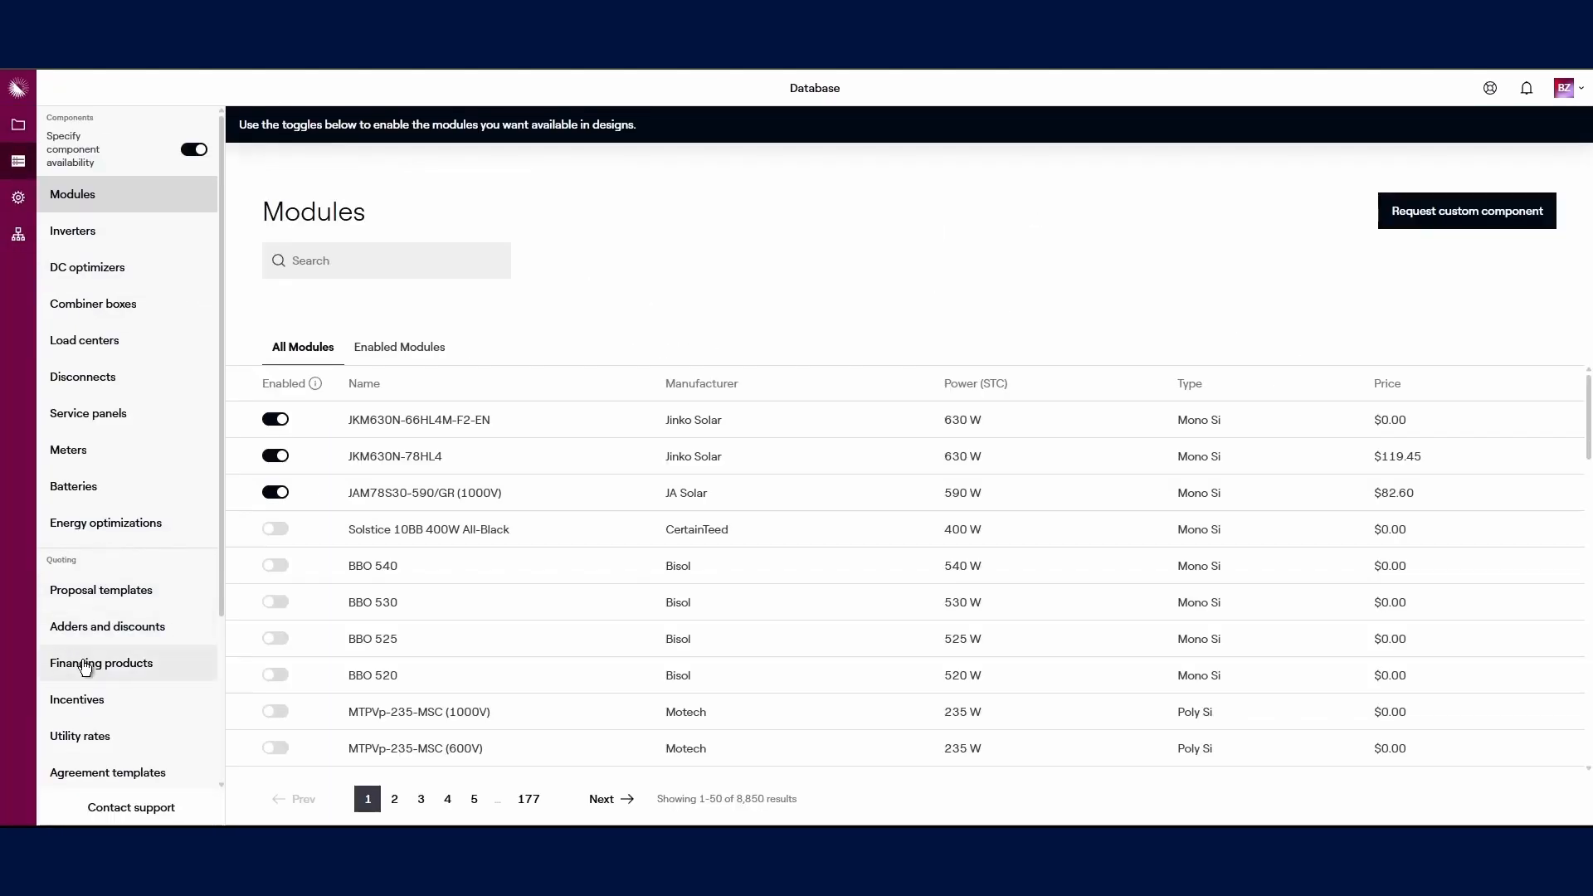
Step: Open the Utility rates database and start adding a new utility
{"action": "scroll", "coordinate": [86, 655], "scroll_direction": "down", "scroll_amount": 2}
{"action": "left_click", "coordinate": [79, 572]}
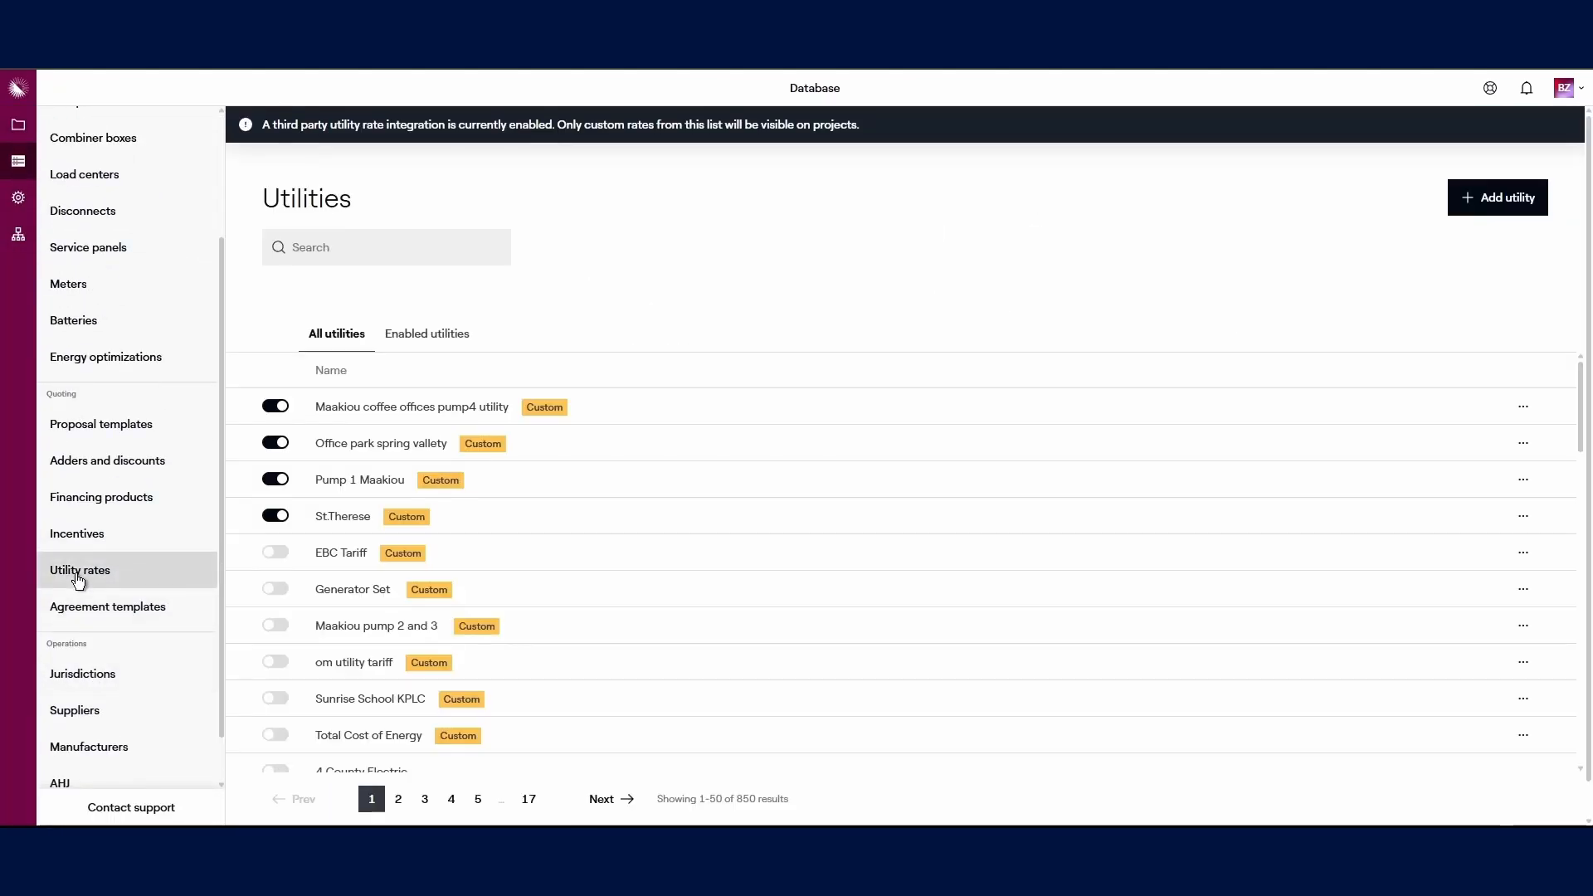
{"action": "left_click", "coordinate": [1506, 198]}
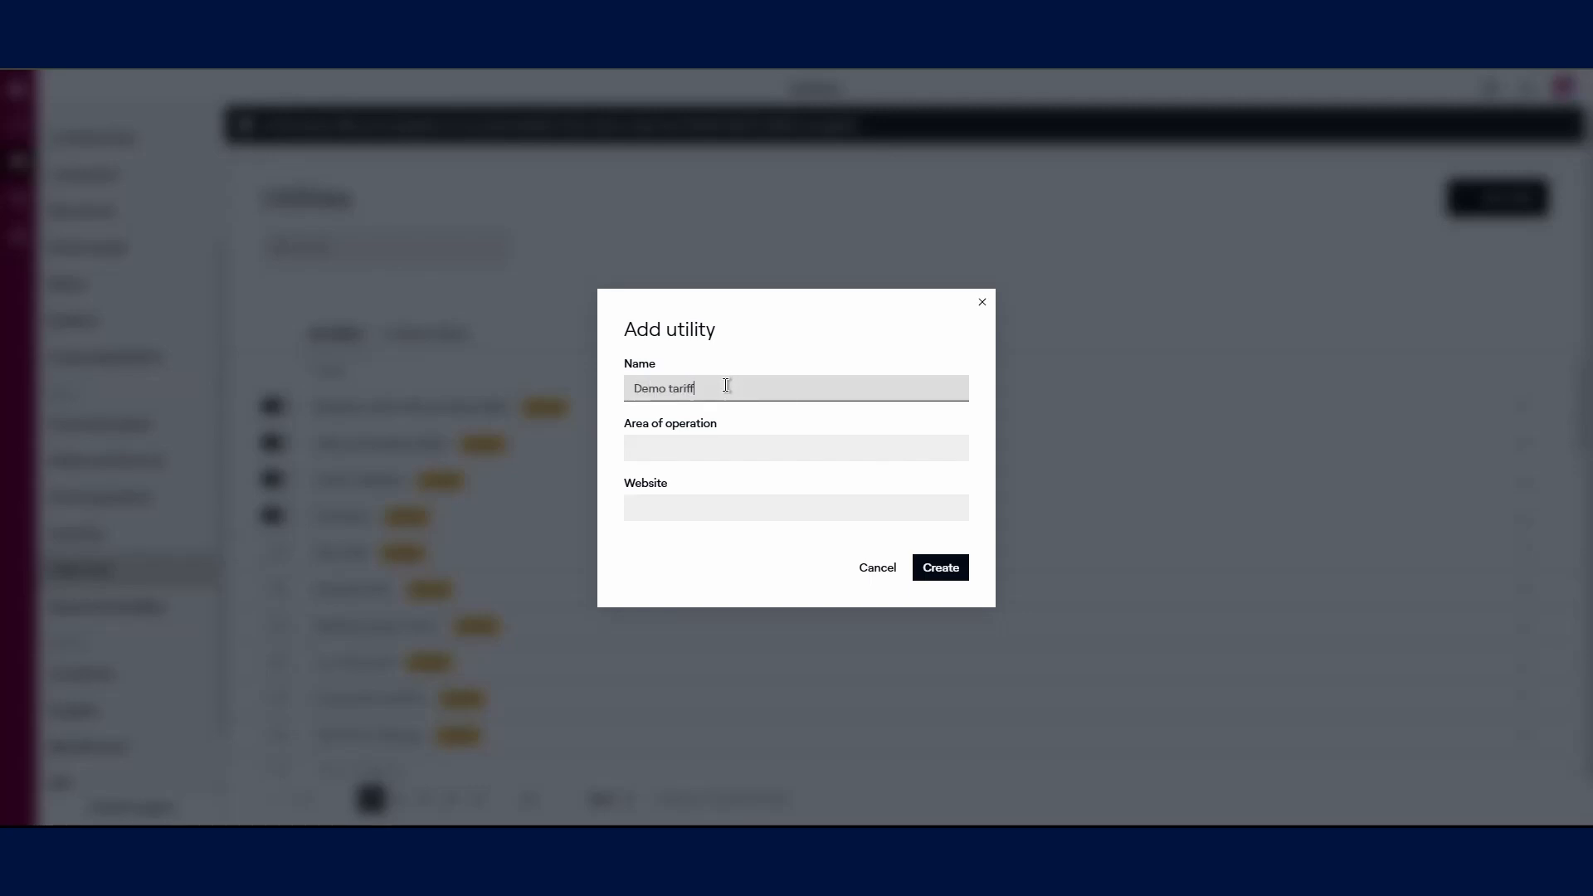
Step: Create the utility for the Nairobi area and name its rate Demo Tariff
{"action": "left_click", "coordinate": [768, 445]}
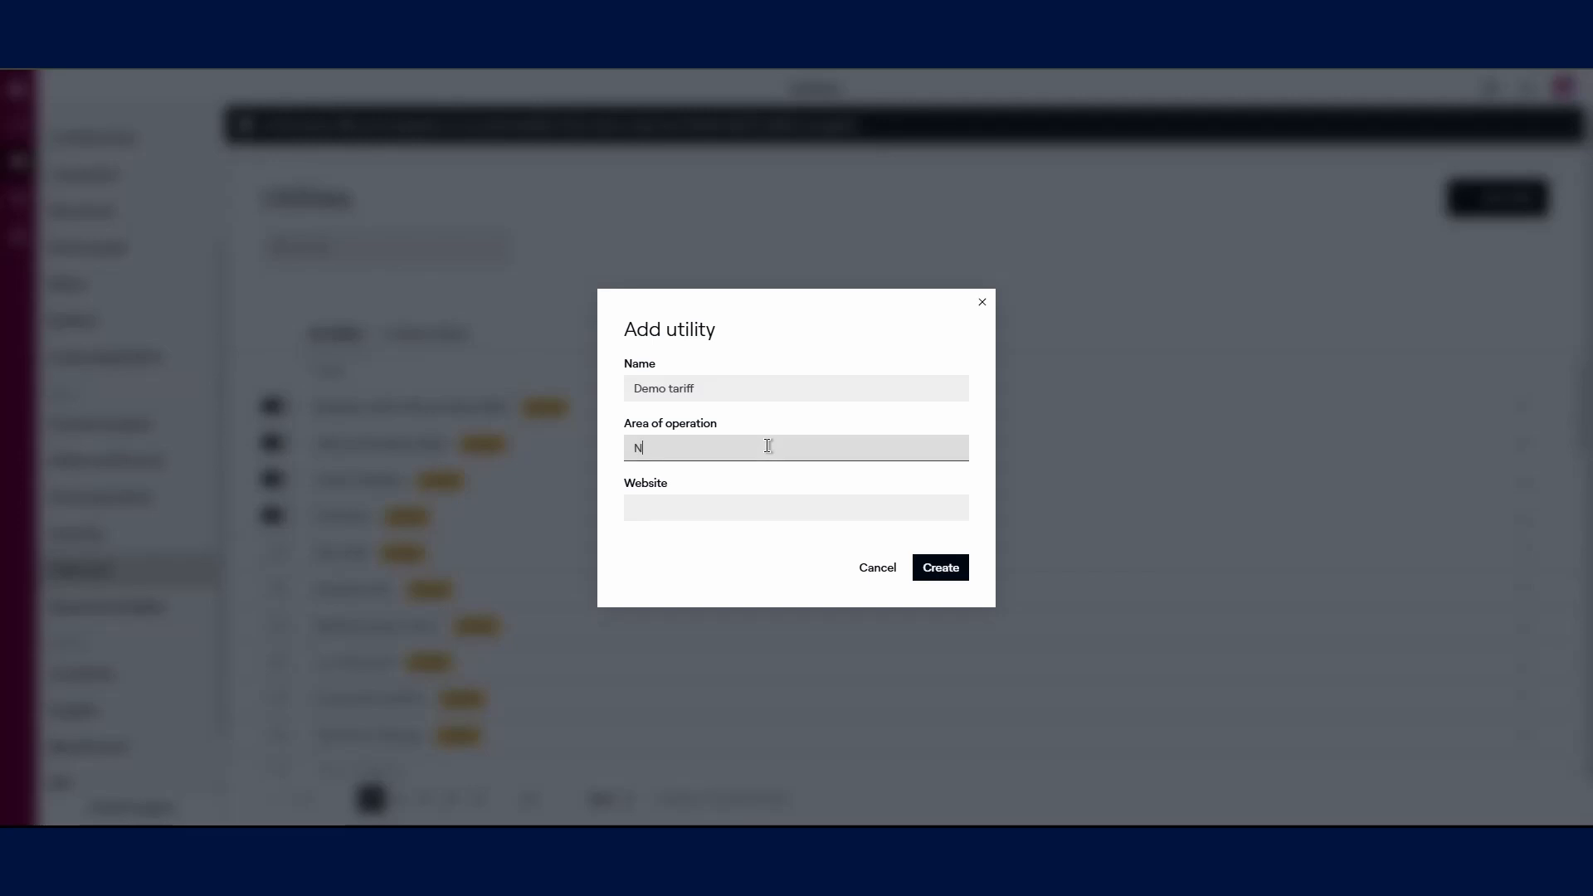
{"action": "left_click", "coordinate": [929, 561]}
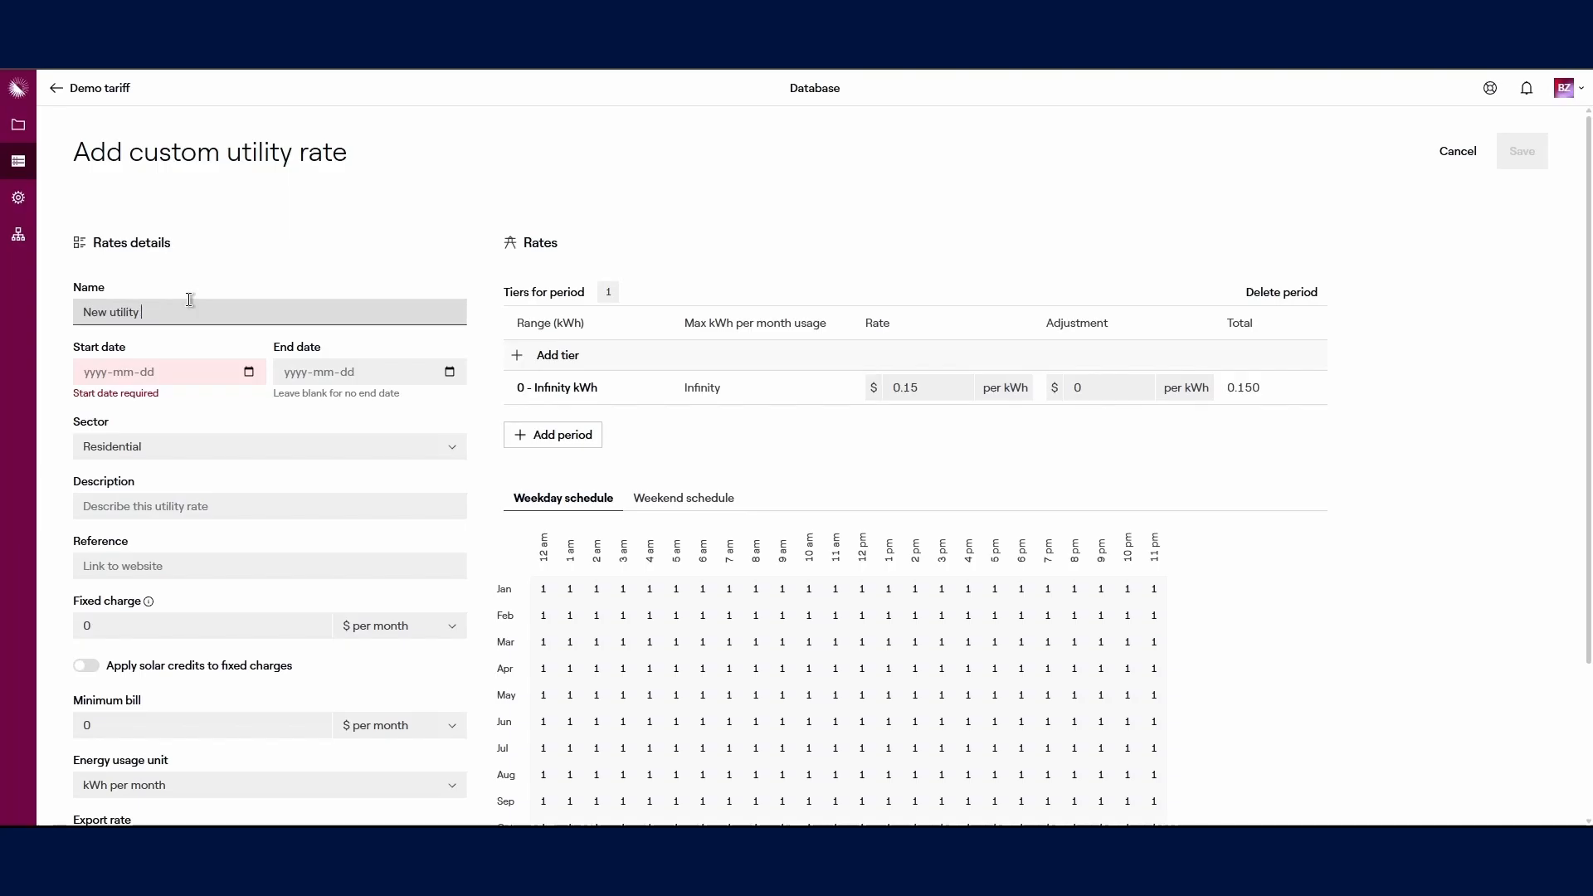
{"action": "key", "text": "BackSpace"}
{"action": "key", "text": "BackSpace"}
{"action": "key", "text": "BackSpace"}
{"action": "key", "text": "BackSpace"}
{"action": "key", "text": "BackSpace"}
{"action": "key", "text": "BackSpace"}
{"action": "key", "text": "BackSpace"}
{"action": "key", "text": "BackSpace"}
{"action": "key", "text": "BackSpace"}
{"action": "key", "text": "BackSpace"}
{"action": "key", "text": "BackSpace"}
{"action": "type", "text": "Demo Tariff"}
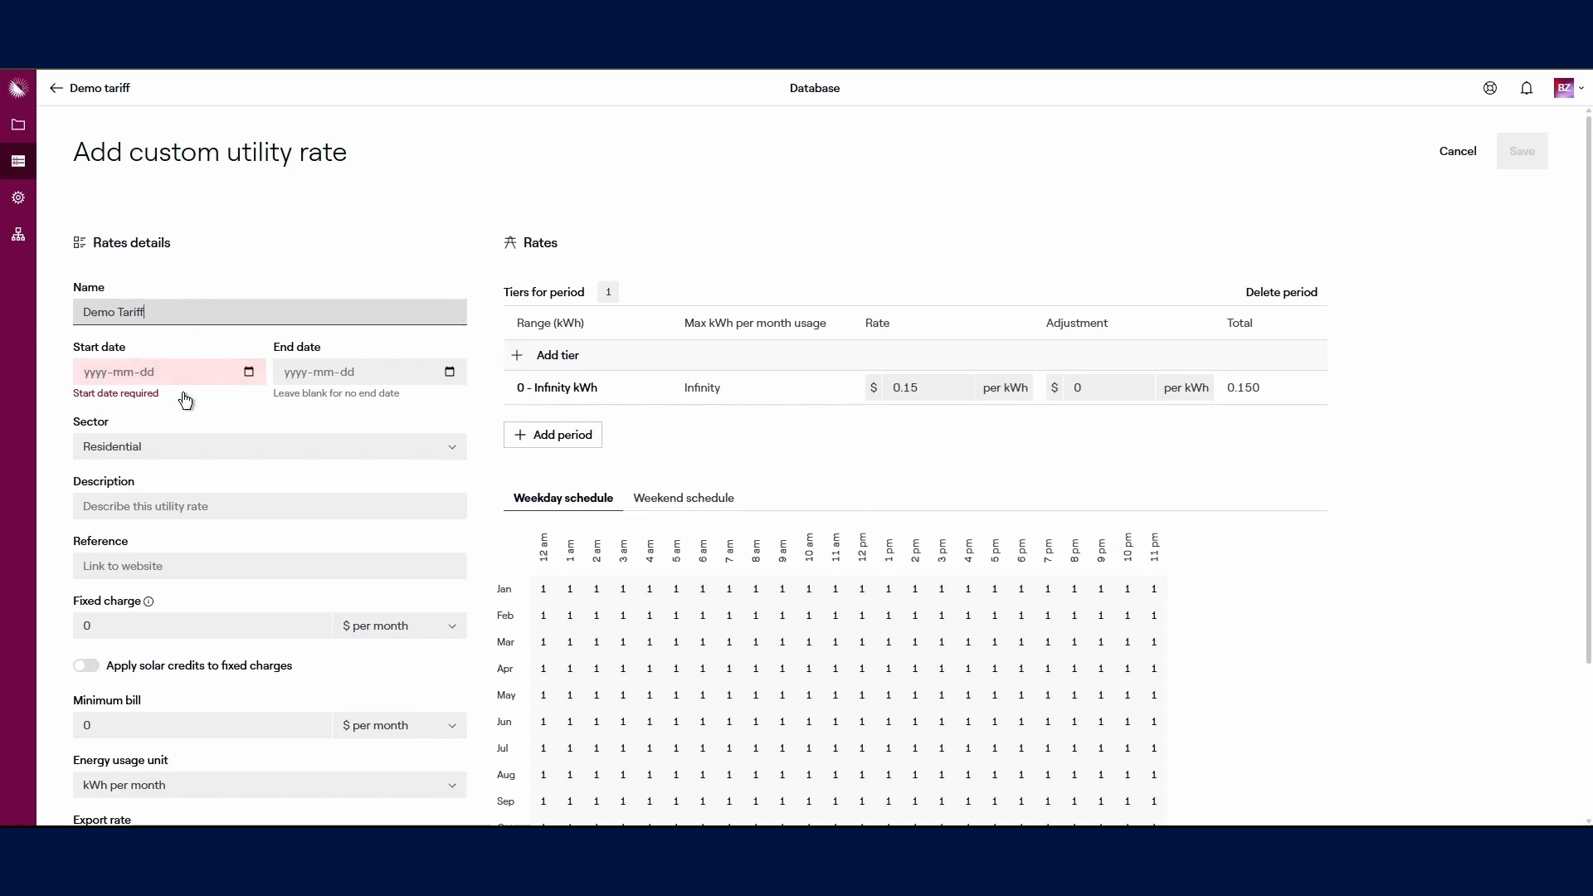
Step: Make the rate valid 2025-02-15 to 2025-03-15 at $0.215 per kWh, and save it
{"action": "left_click", "coordinate": [241, 375]}
{"action": "type", "text": "20250215"}
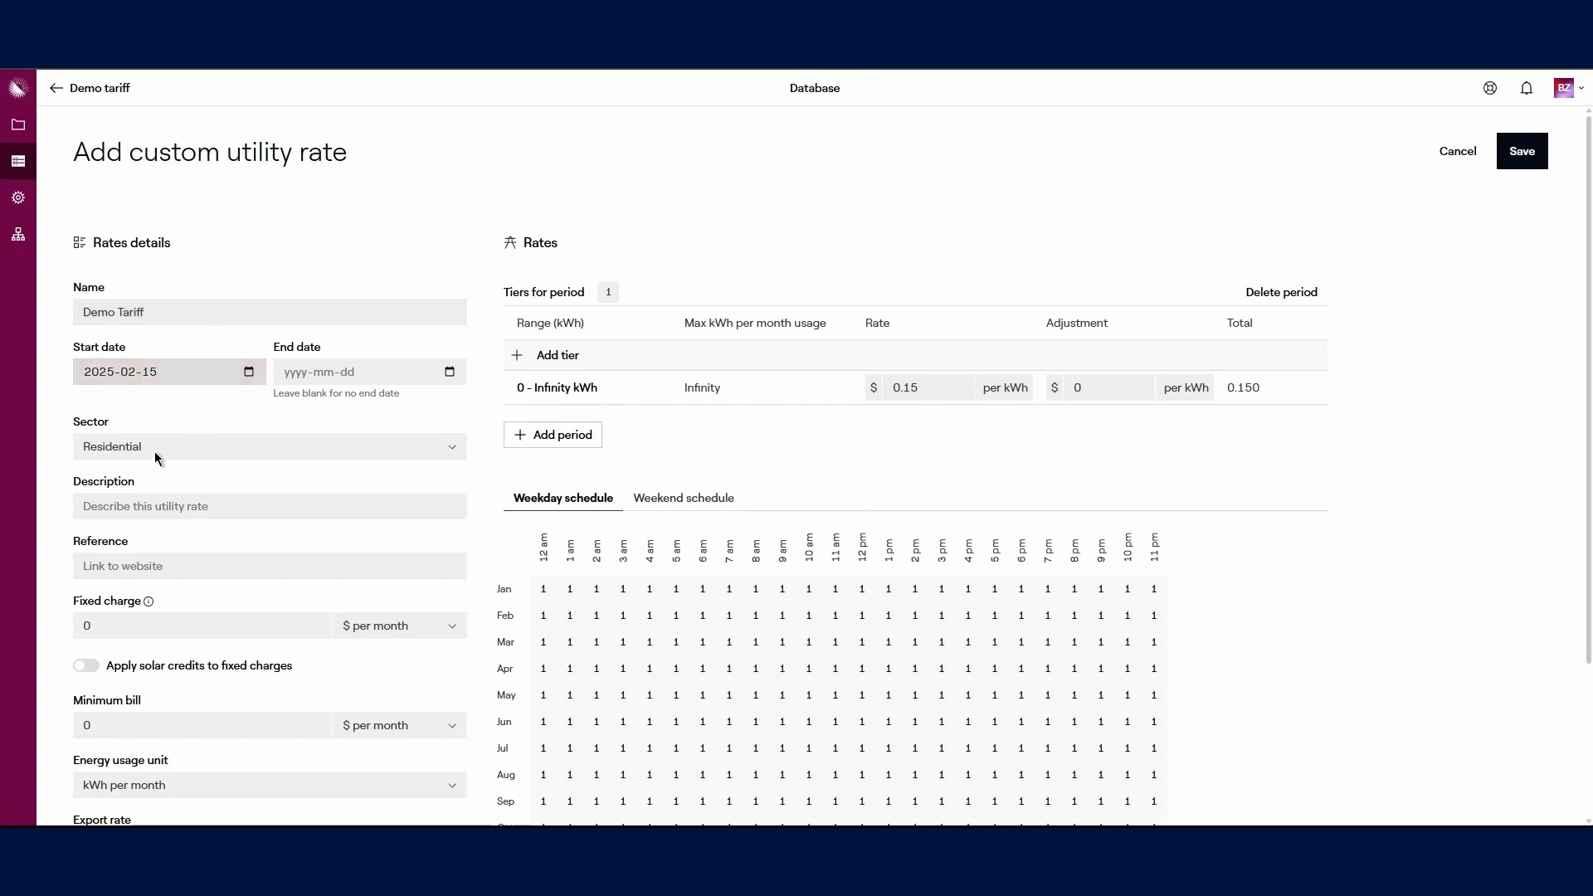
{"action": "left_click", "coordinate": [451, 372]}
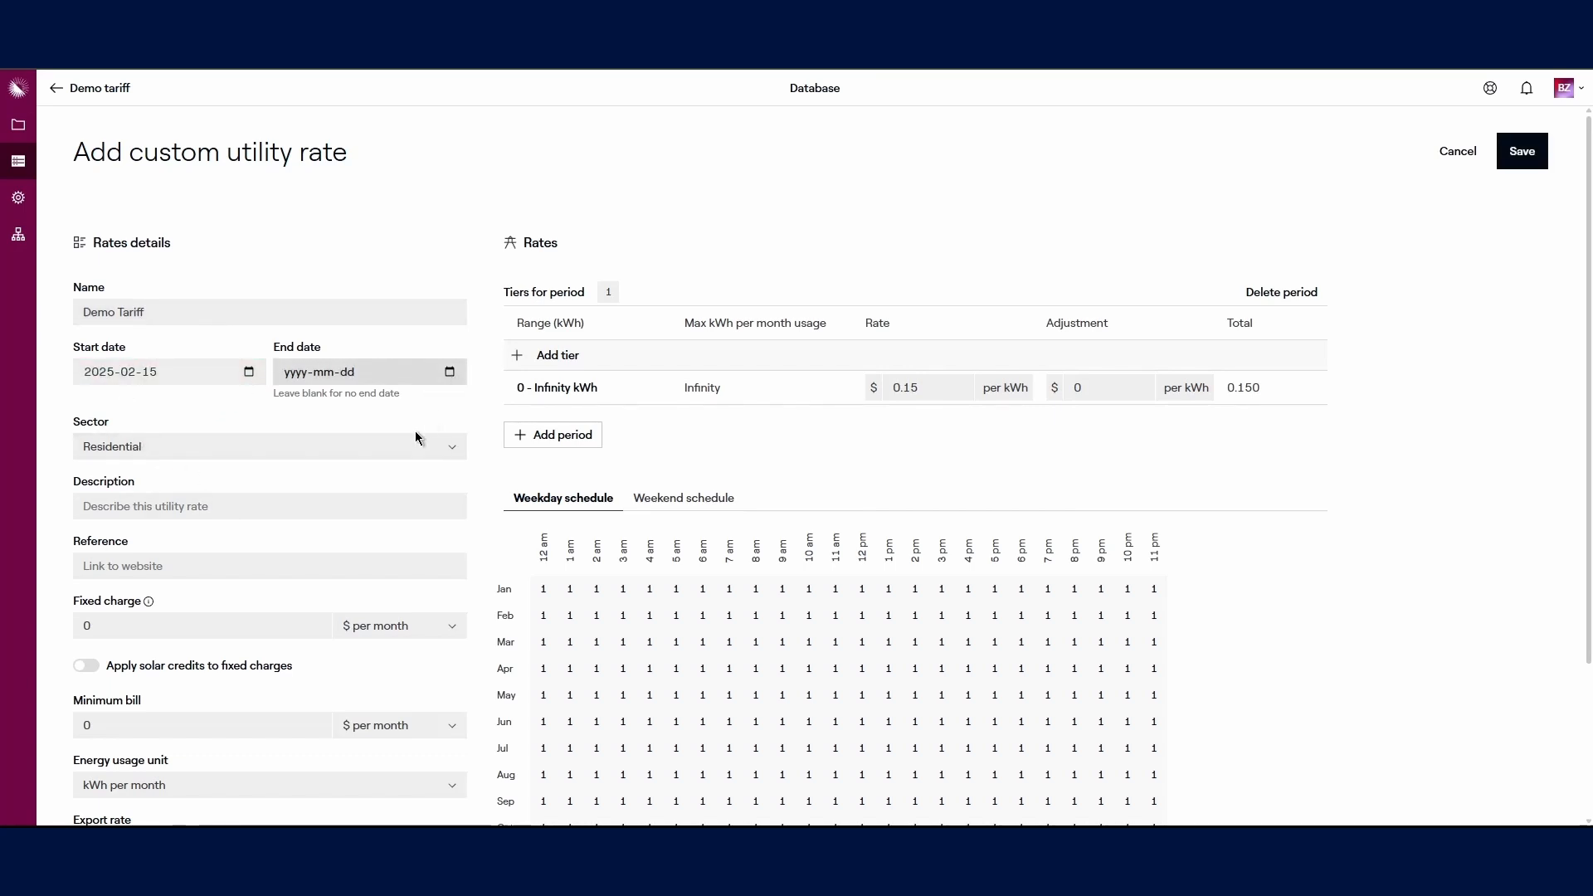
{"action": "type", "text": "20250315"}
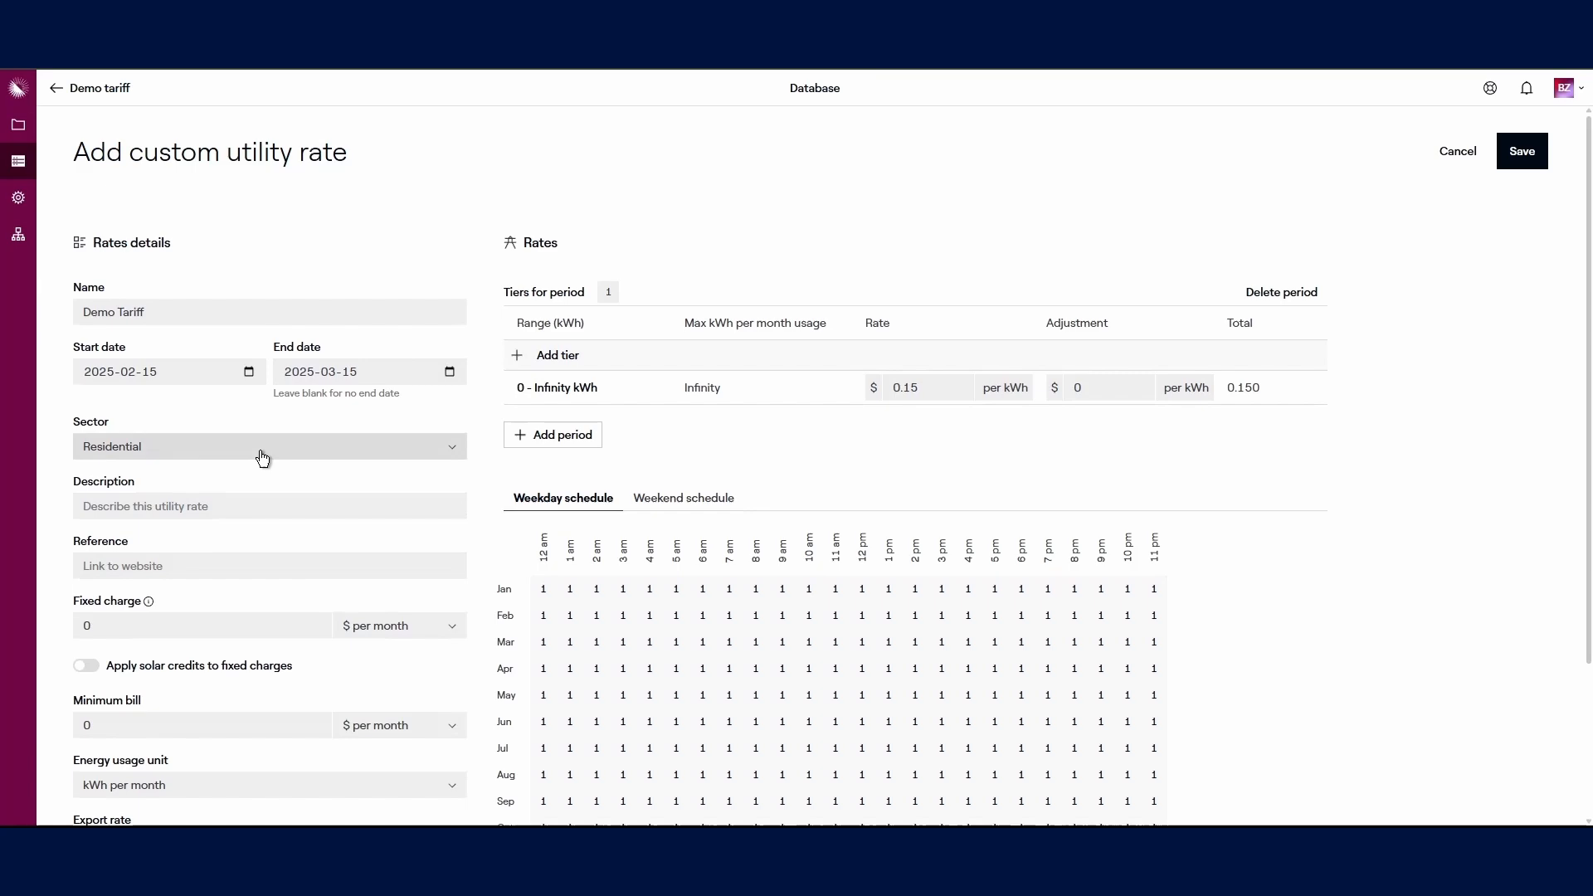
{"action": "left_click", "coordinate": [930, 384]}
{"action": "key", "text": "BackSpace"}
{"action": "key", "text": "BackSpace"}
{"action": "type", "text": "215"}
{"action": "left_click", "coordinate": [1277, 445]}
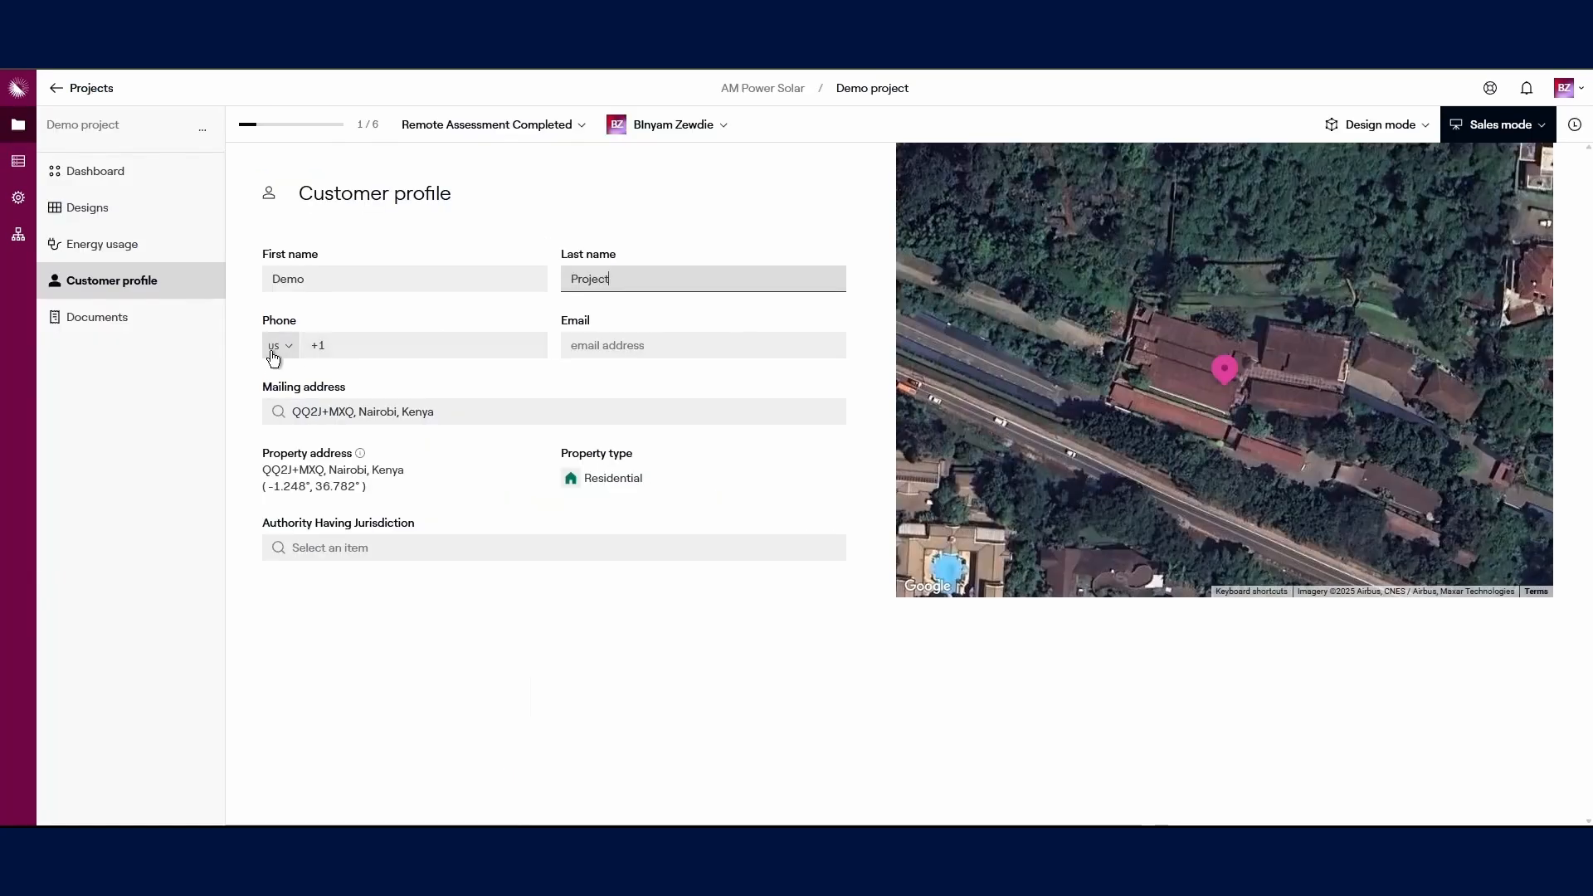
Step: Set the customer's phone country code to Kenya (+254)
{"action": "left_click", "coordinate": [280, 345]}
{"action": "scroll", "coordinate": [320, 422], "scroll_direction": "down", "scroll_amount": 5}
{"action": "scroll", "coordinate": [332, 427], "scroll_direction": "down", "scroll_amount": 20}
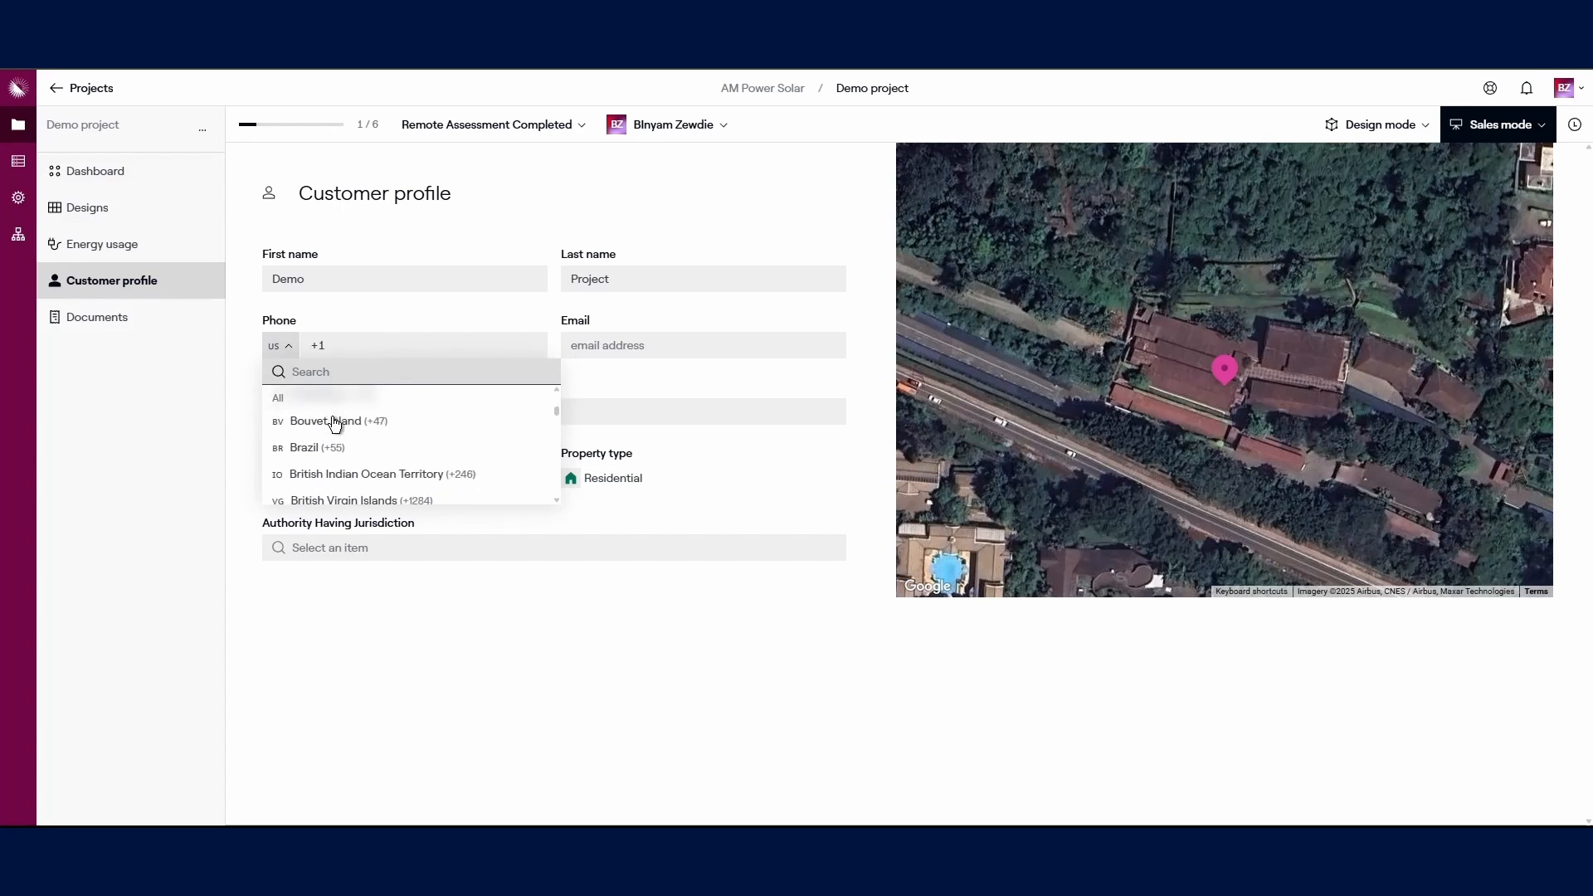
{"action": "scroll", "coordinate": [336, 430], "scroll_direction": "down", "scroll_amount": 15}
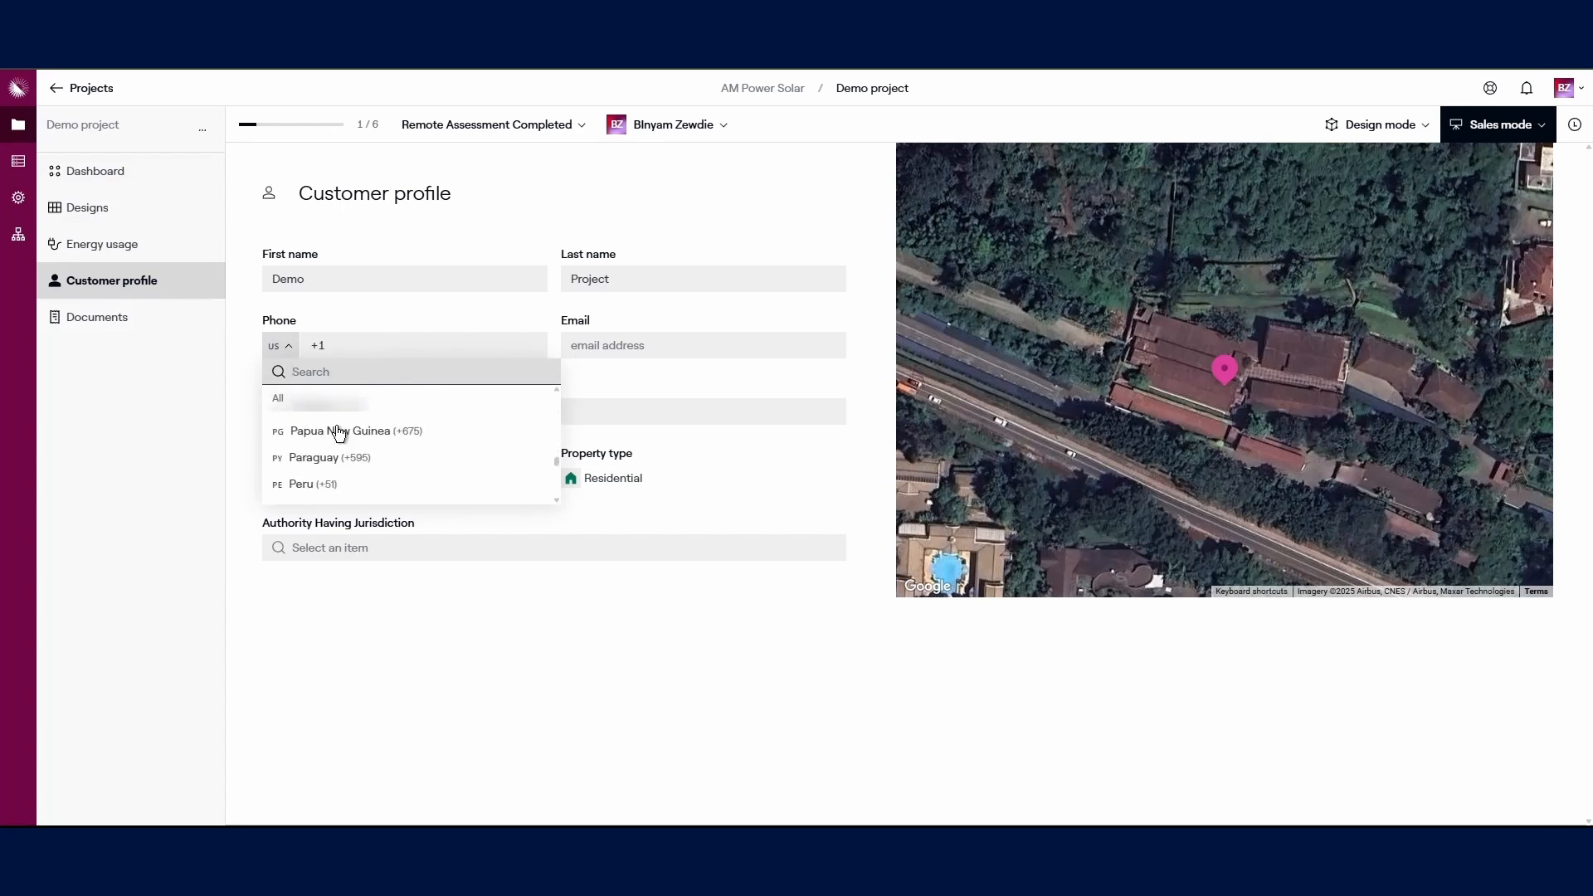
{"action": "type", "text": "k"}
{"action": "scroll", "coordinate": [337, 432], "scroll_direction": "down", "scroll_amount": 5}
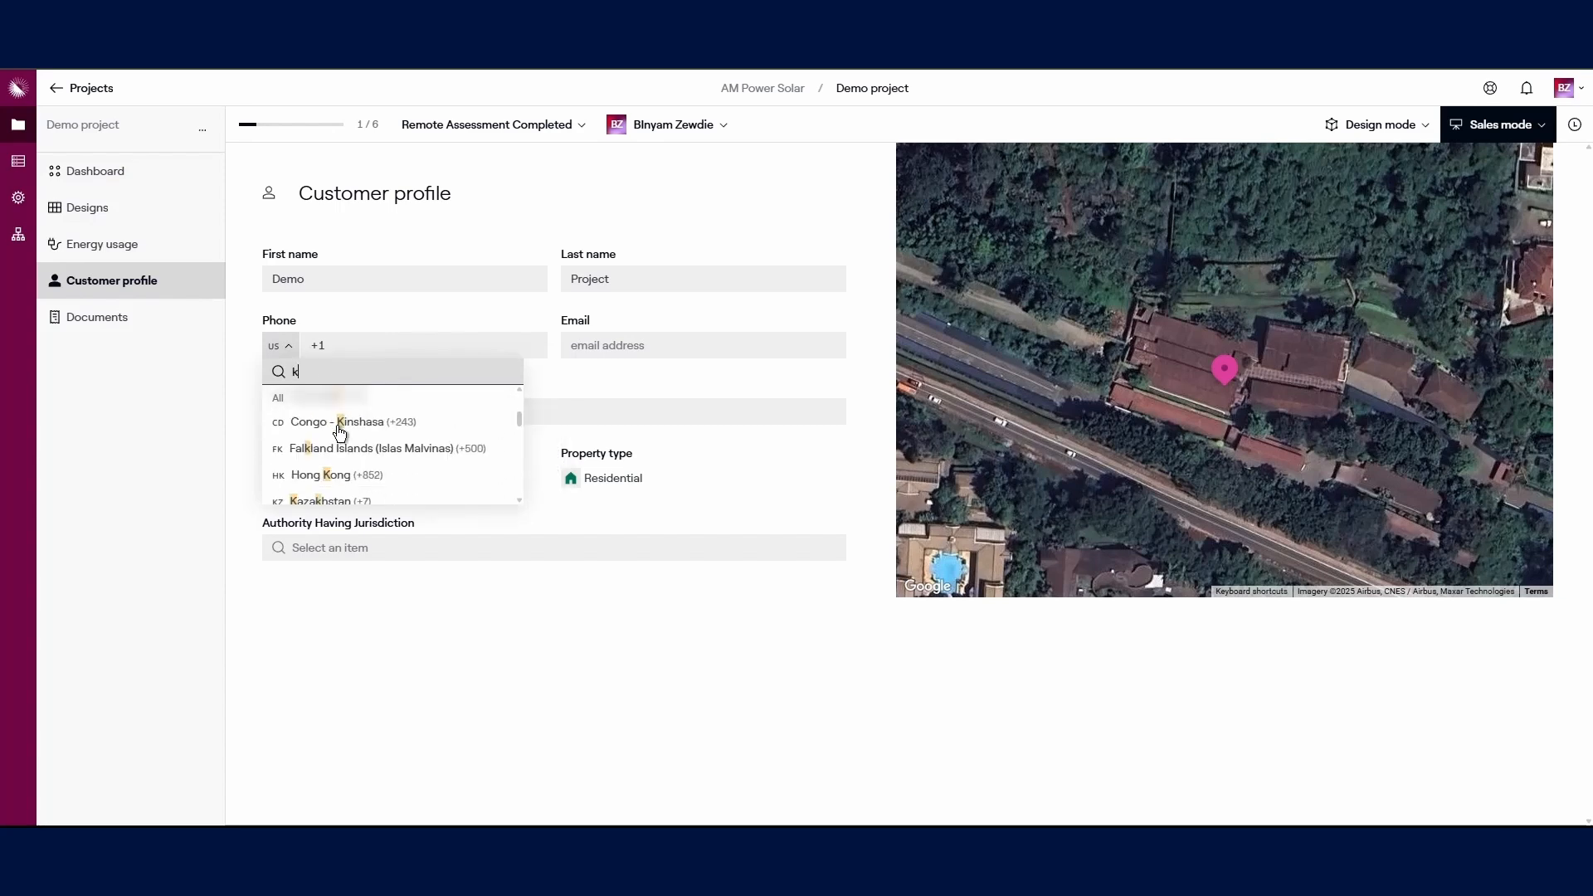
{"action": "left_click", "coordinate": [338, 442]}
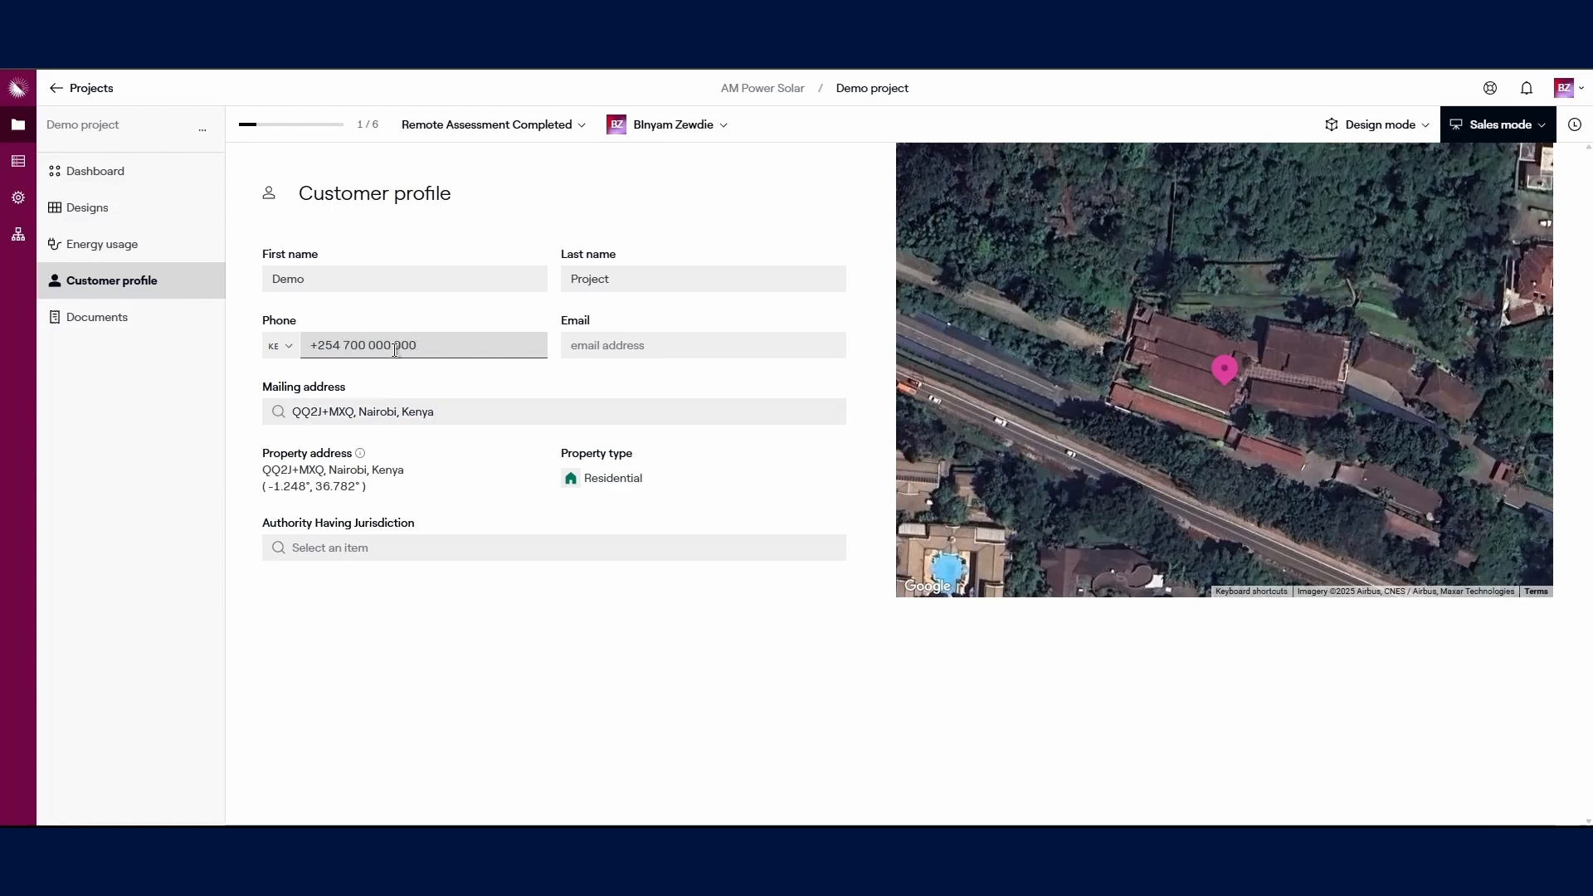
{"action": "left_click", "coordinate": [622, 353]}
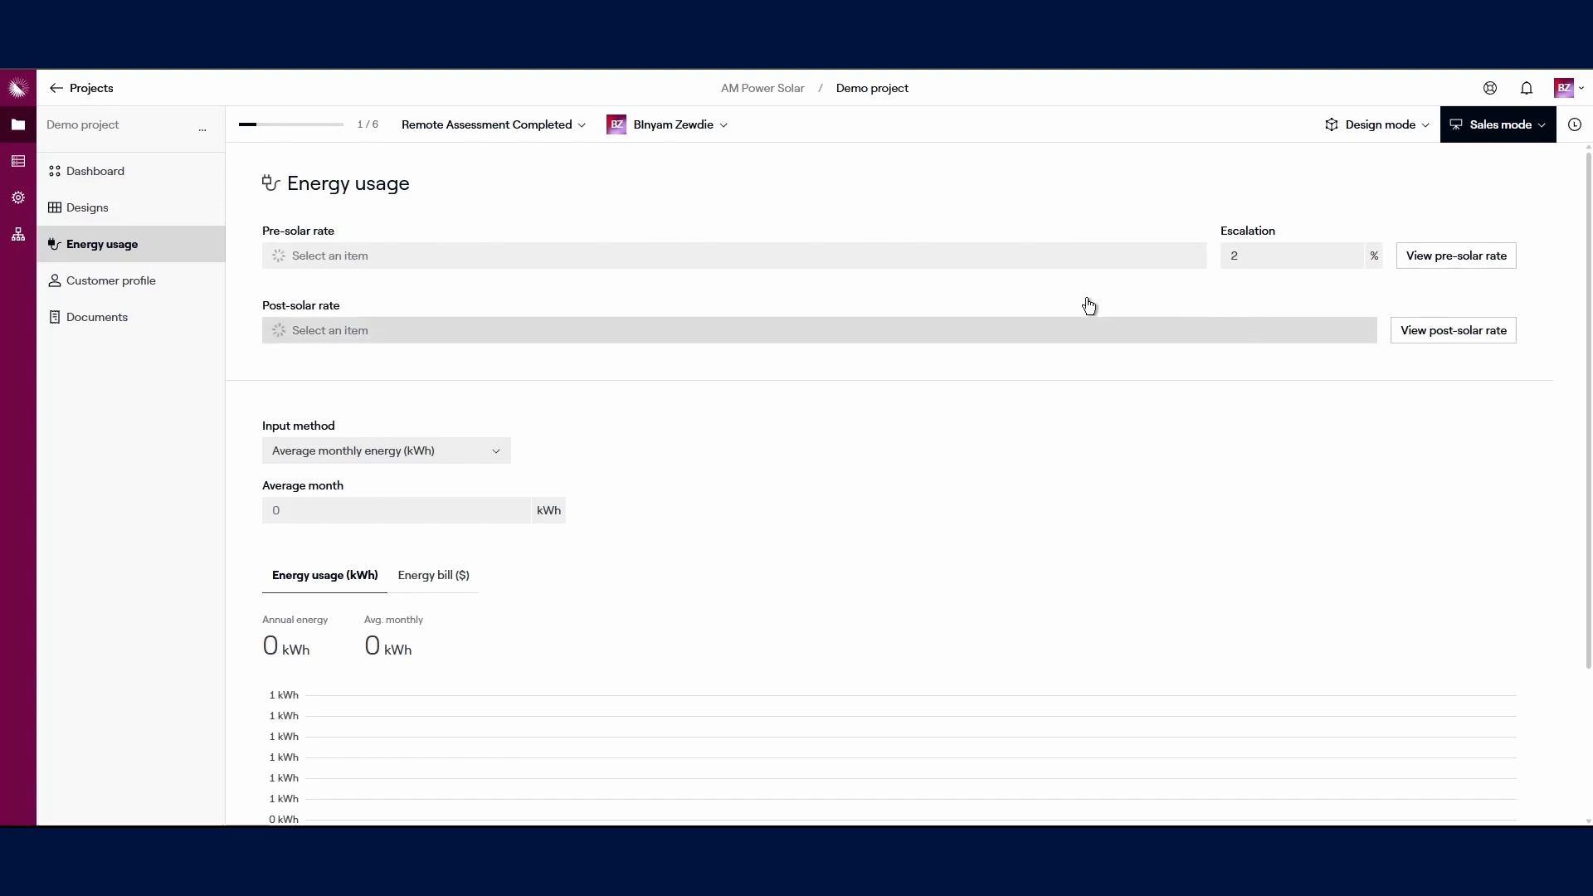
Step: Use Demo Tariff as both the pre-solar and post-solar utility rate
{"action": "left_click", "coordinate": [1037, 257]}
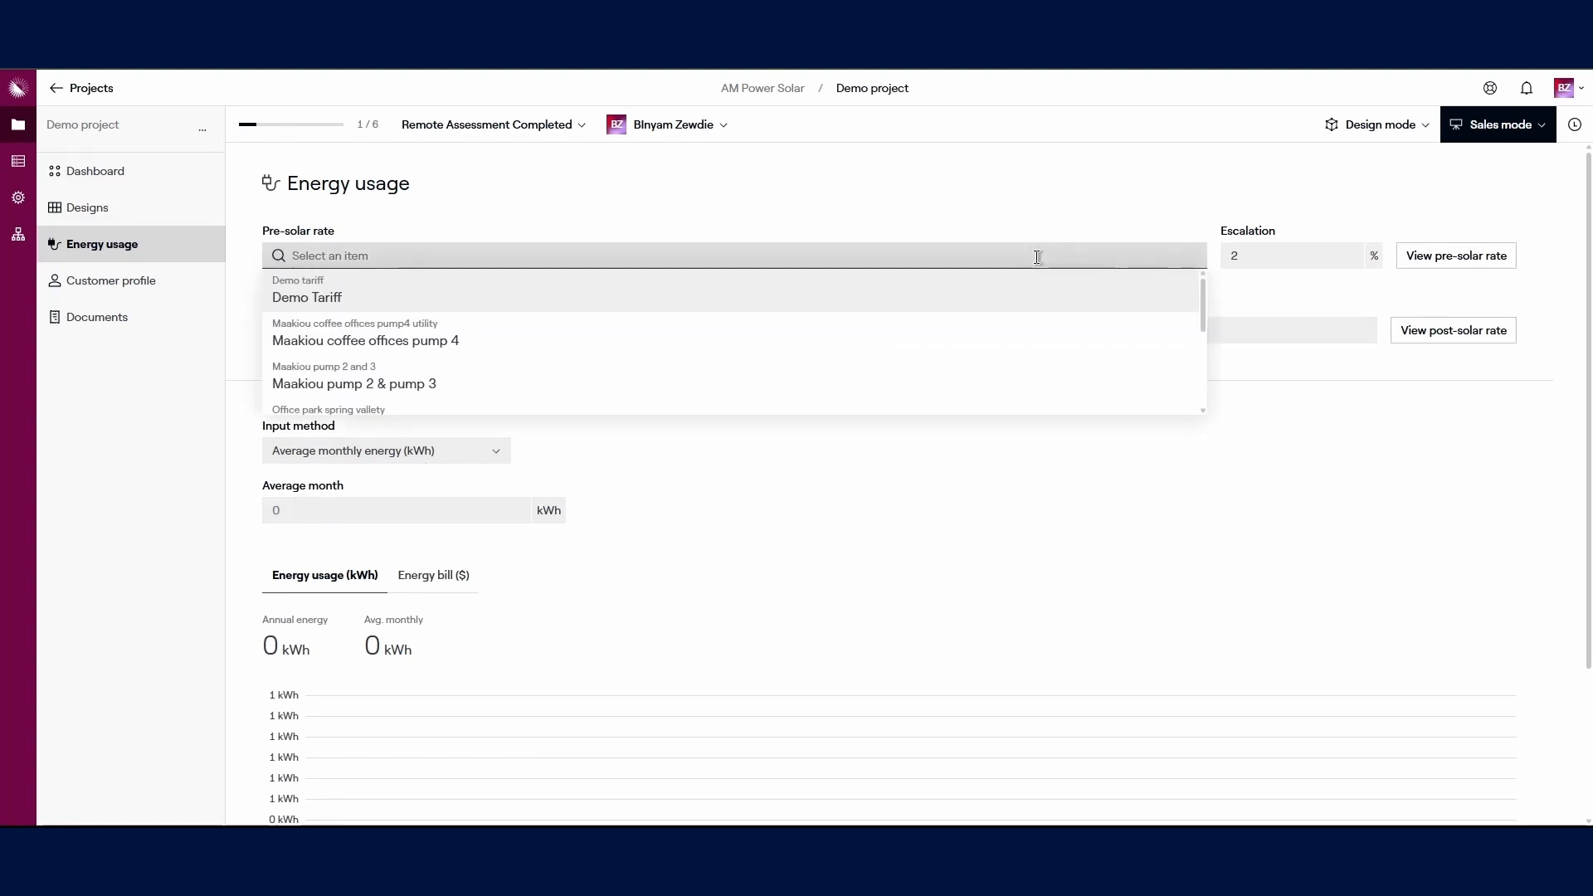
{"action": "left_click", "coordinate": [443, 300]}
{"action": "left_click", "coordinate": [1014, 330]}
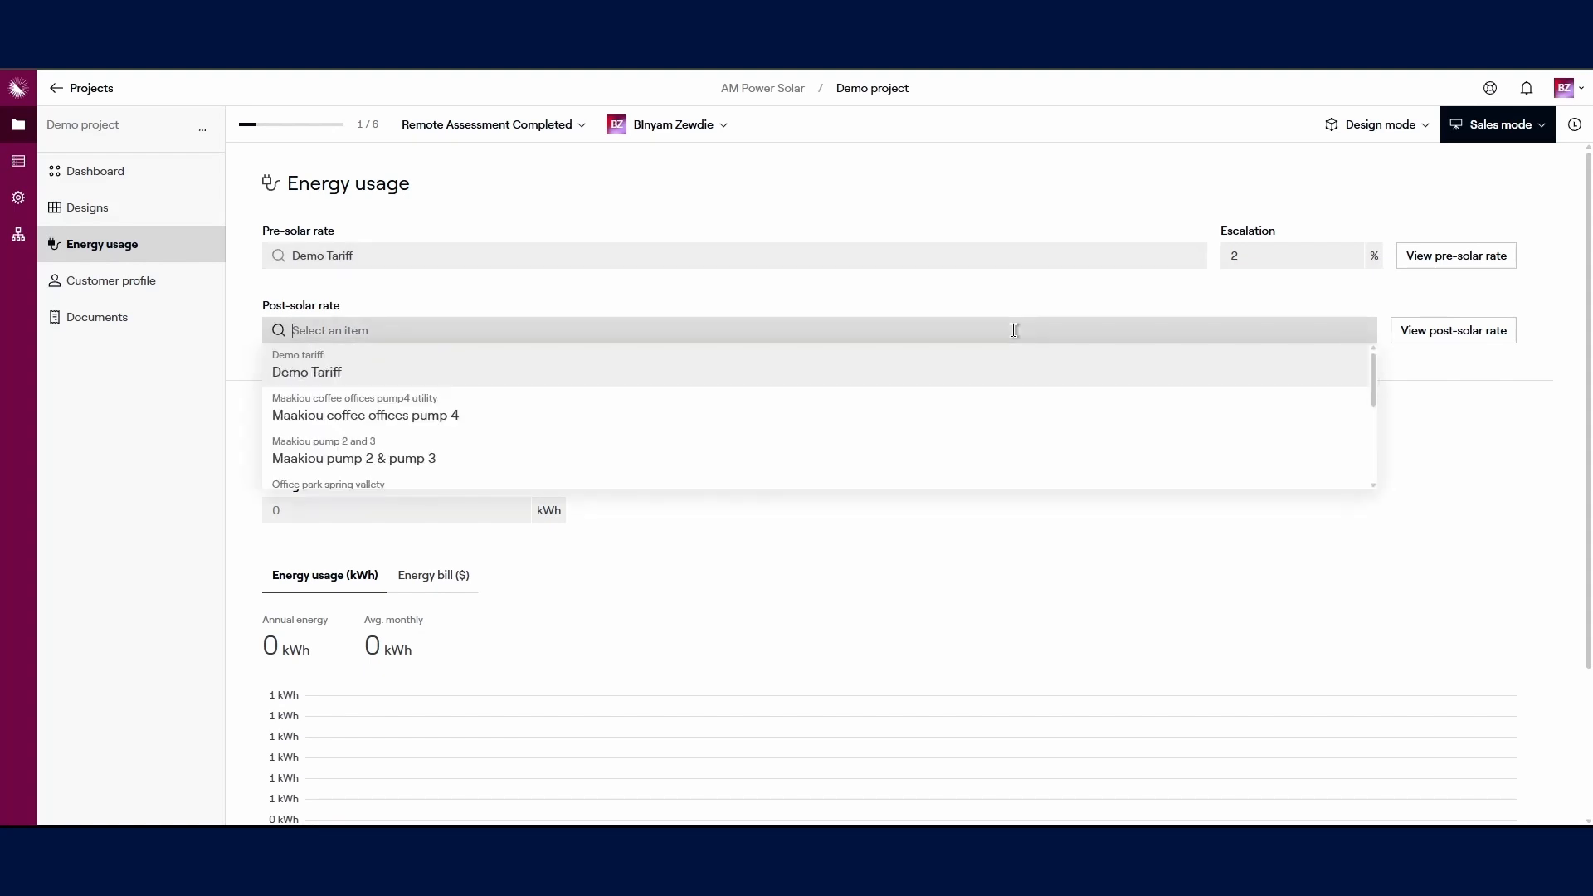
{"action": "left_click", "coordinate": [462, 373]}
Step: Enter 13300 as the average monthly energy usage
{"action": "scroll", "coordinate": [514, 480], "scroll_direction": "down", "scroll_amount": 2}
{"action": "left_click", "coordinate": [287, 340]}
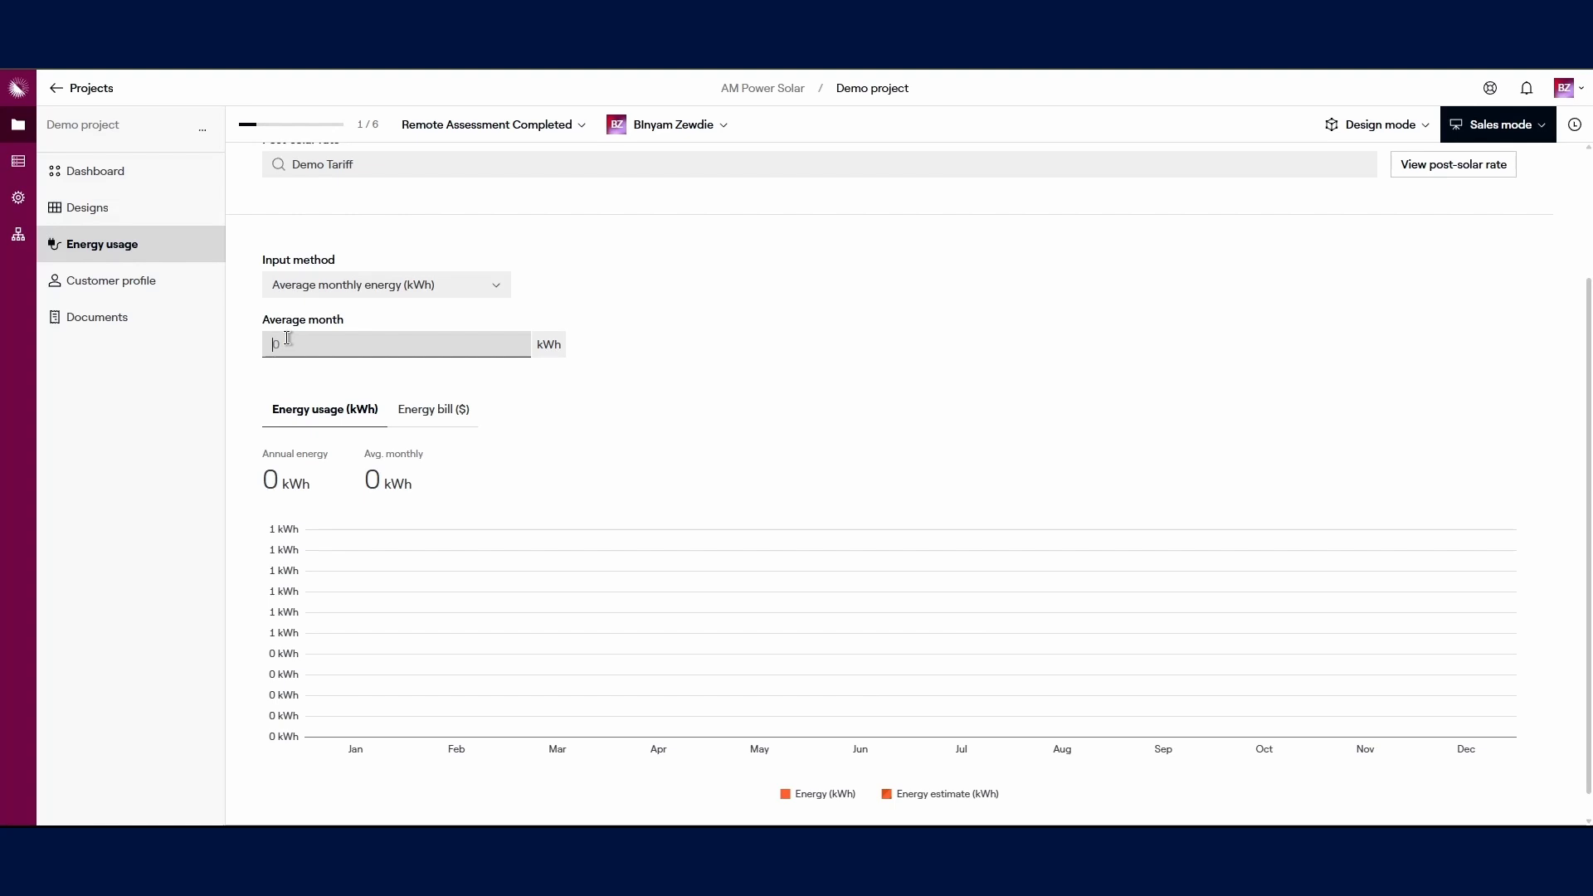
{"action": "type", "text": "13300"}
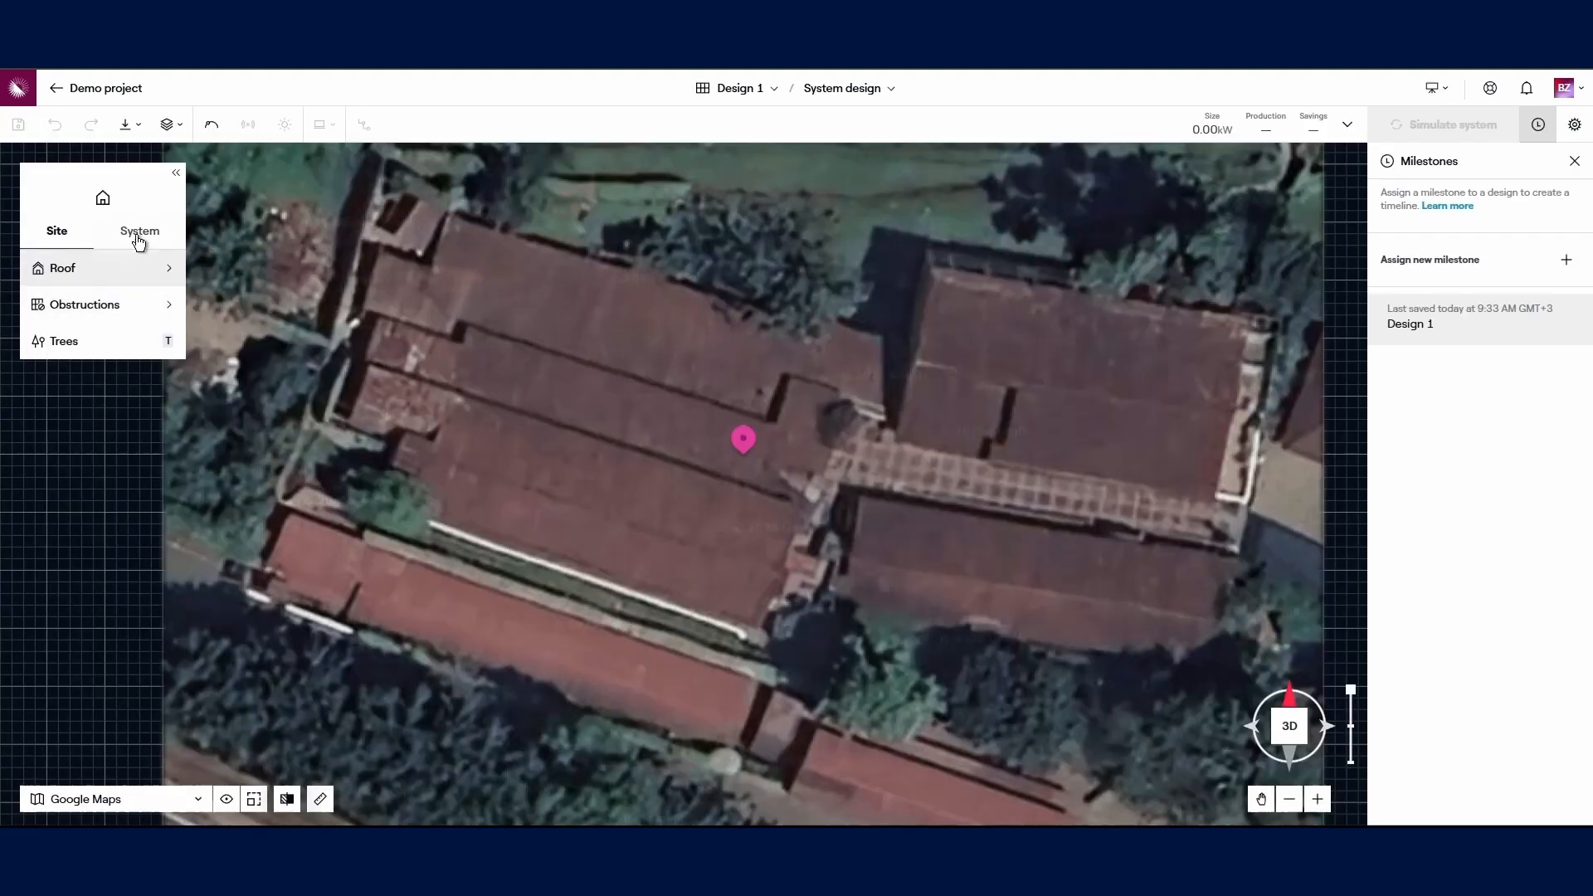
{"action": "mouse_move", "coordinate": [107, 266]}
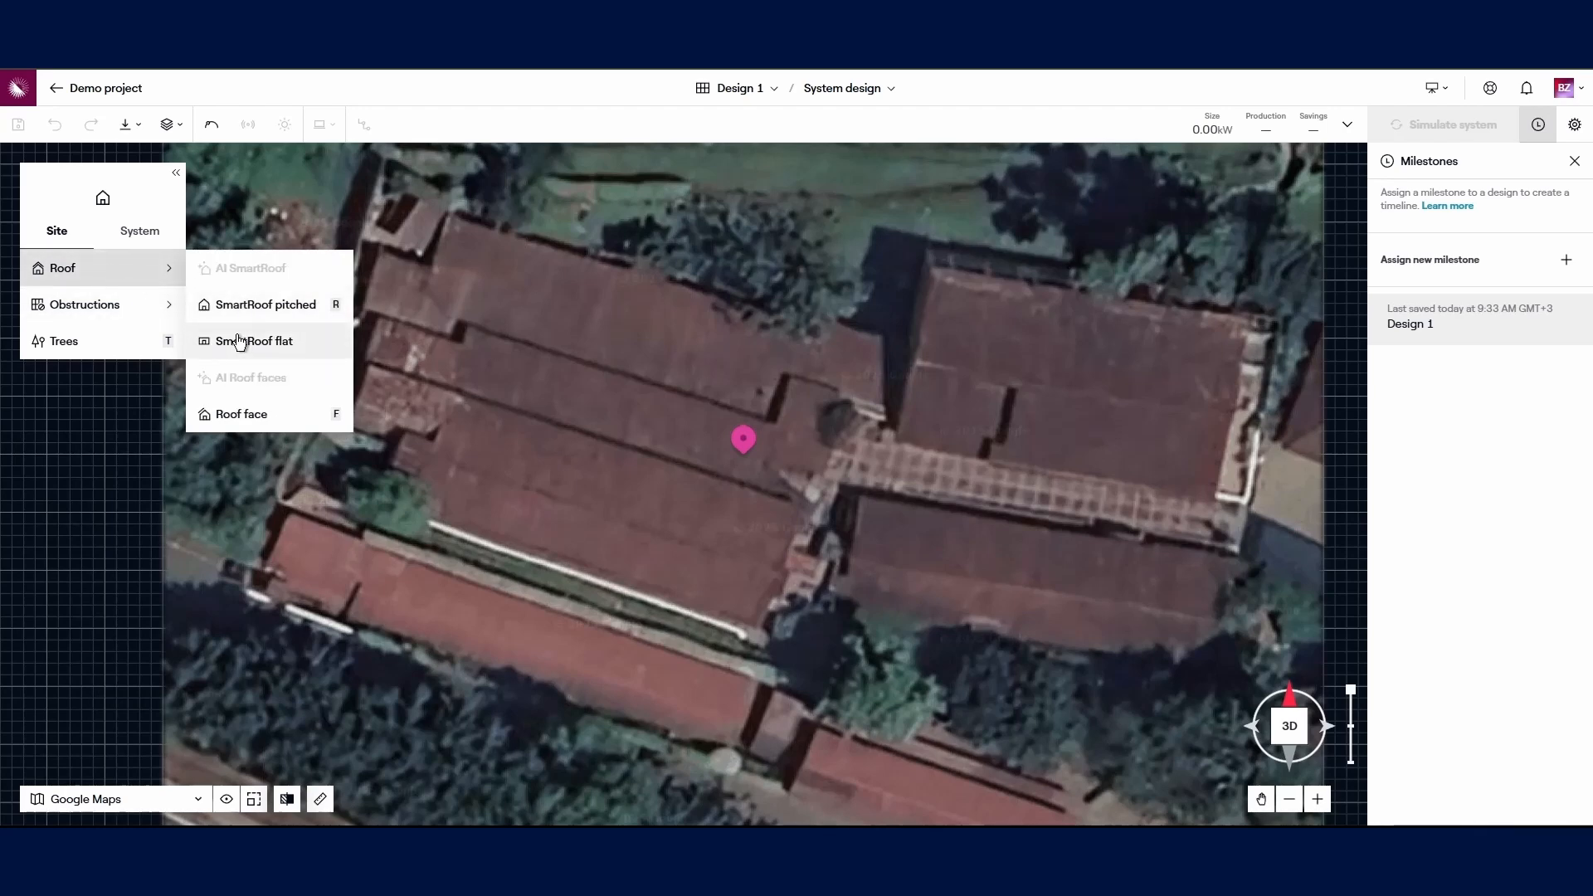
Step: Trace a pitched SmartRoof outline around the long, stepped building south-west of the pin
{"action": "left_click", "coordinate": [264, 305]}
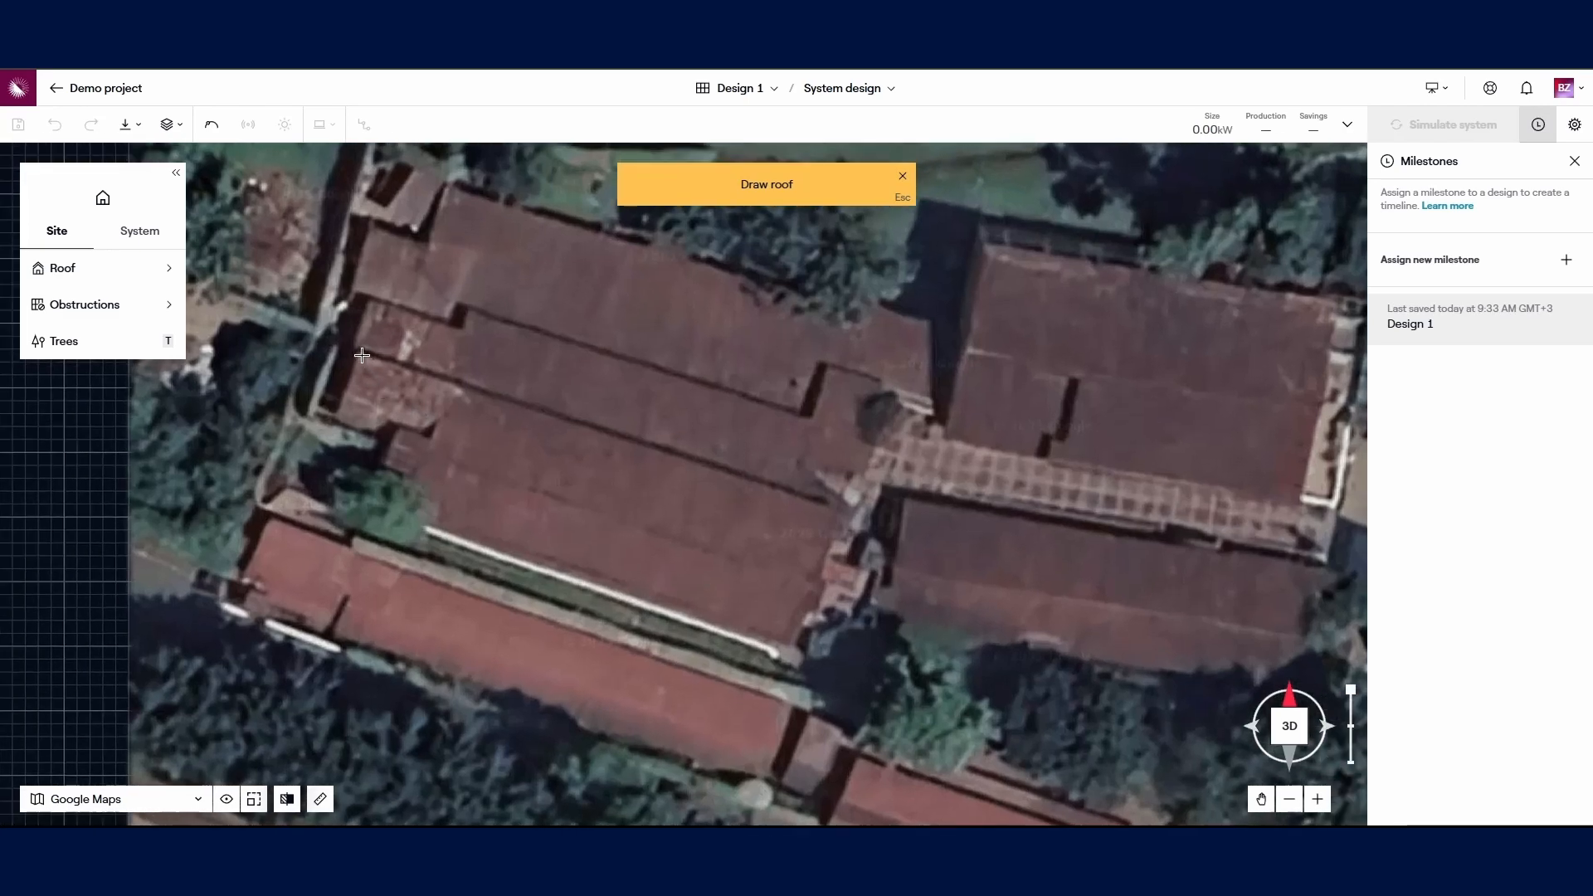
{"action": "left_click", "coordinate": [361, 355]}
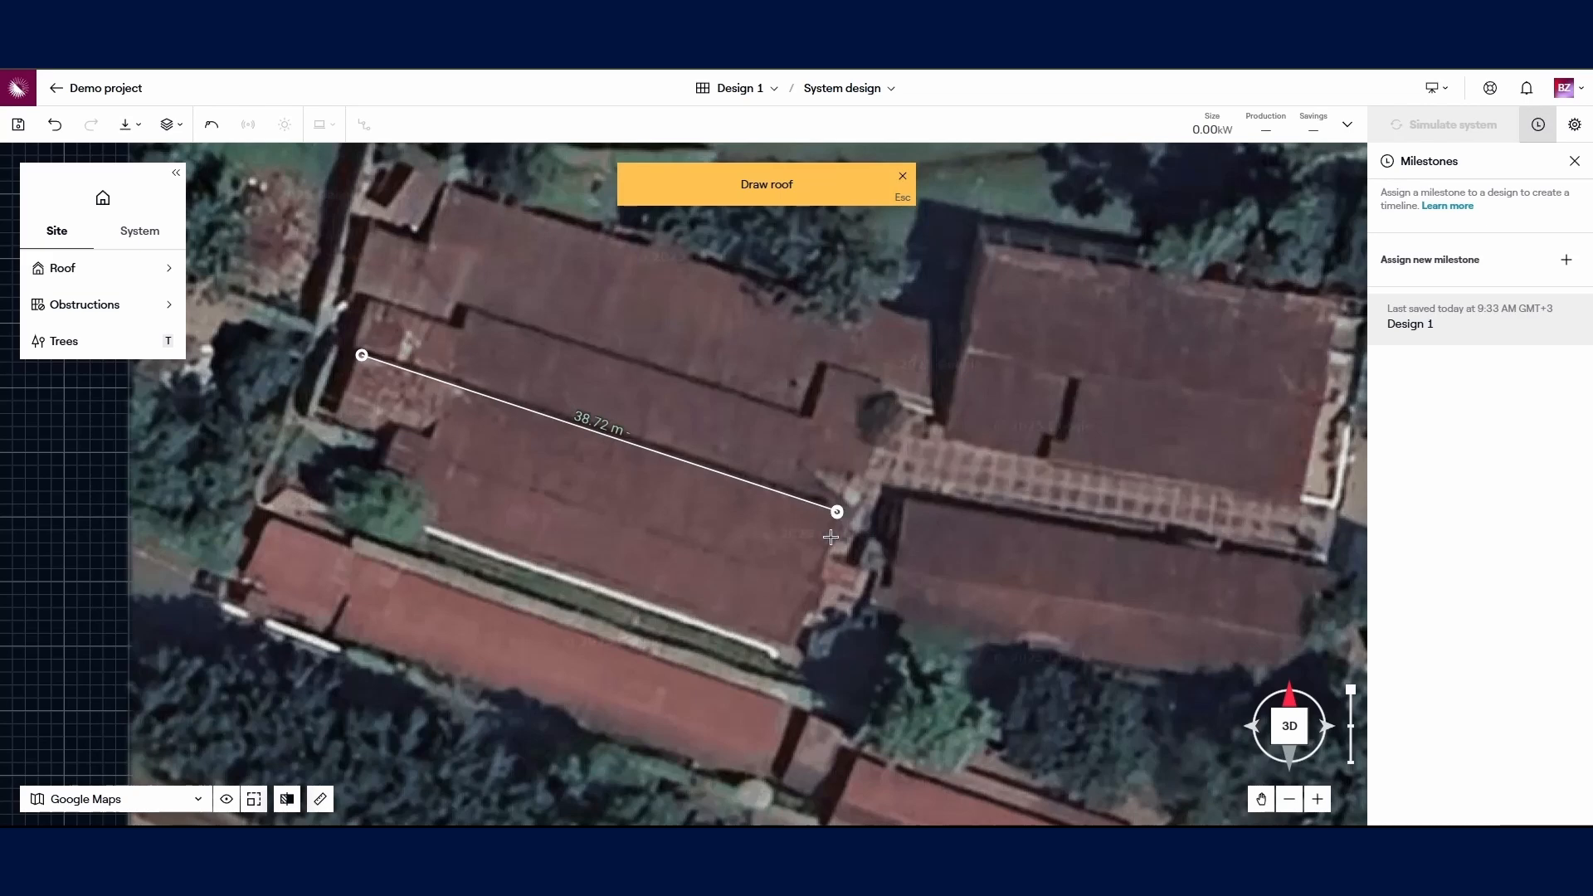
{"action": "left_click", "coordinate": [814, 579]}
{"action": "left_click", "coordinate": [793, 641]}
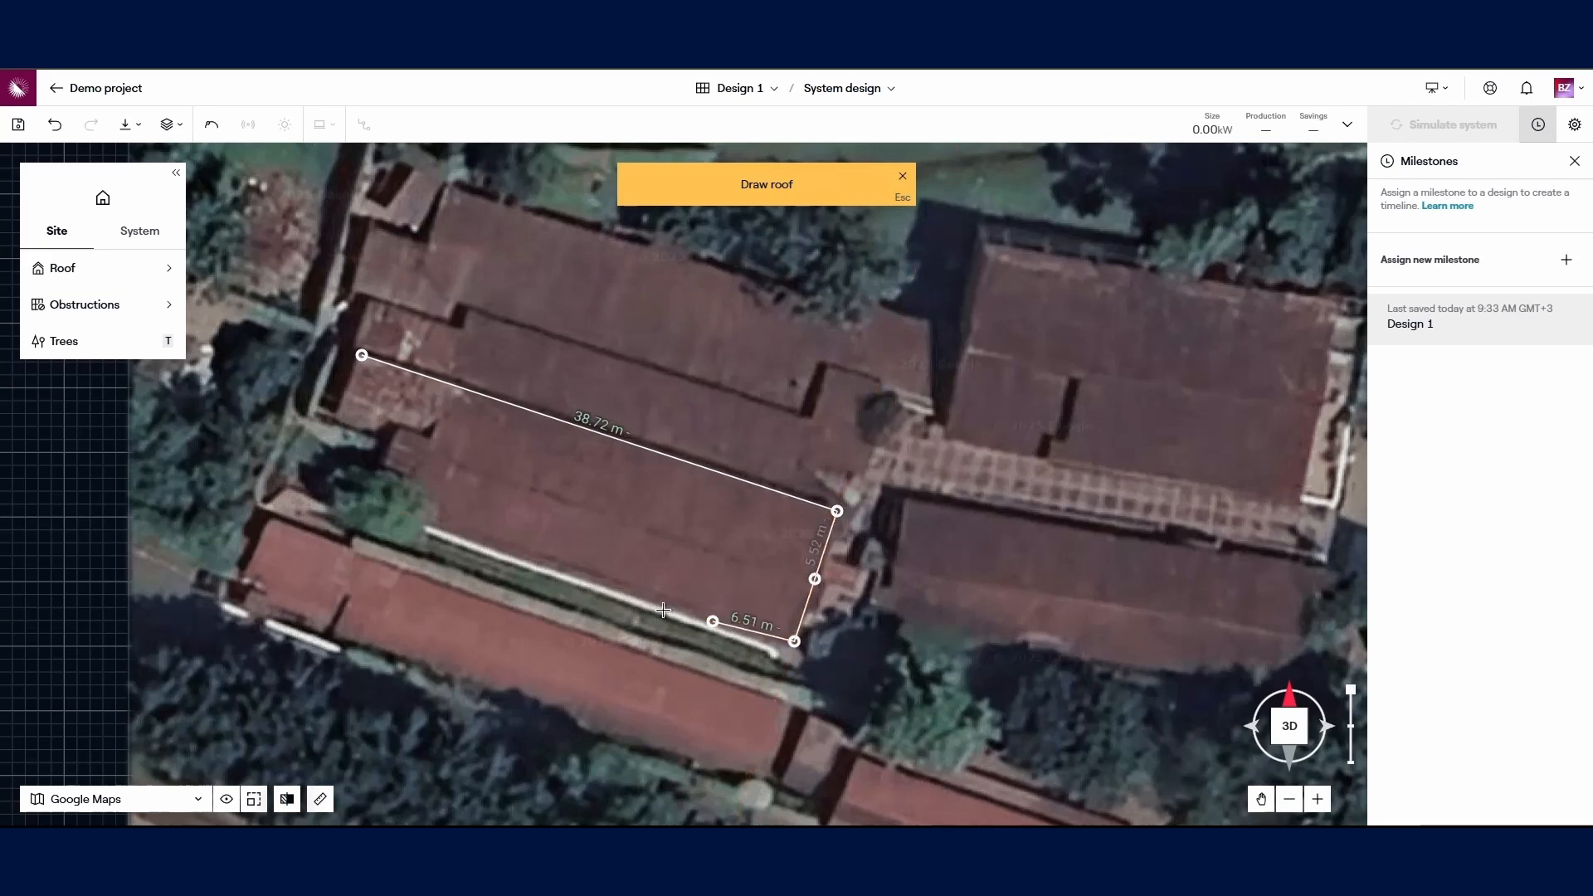
{"action": "left_click", "coordinate": [437, 525]}
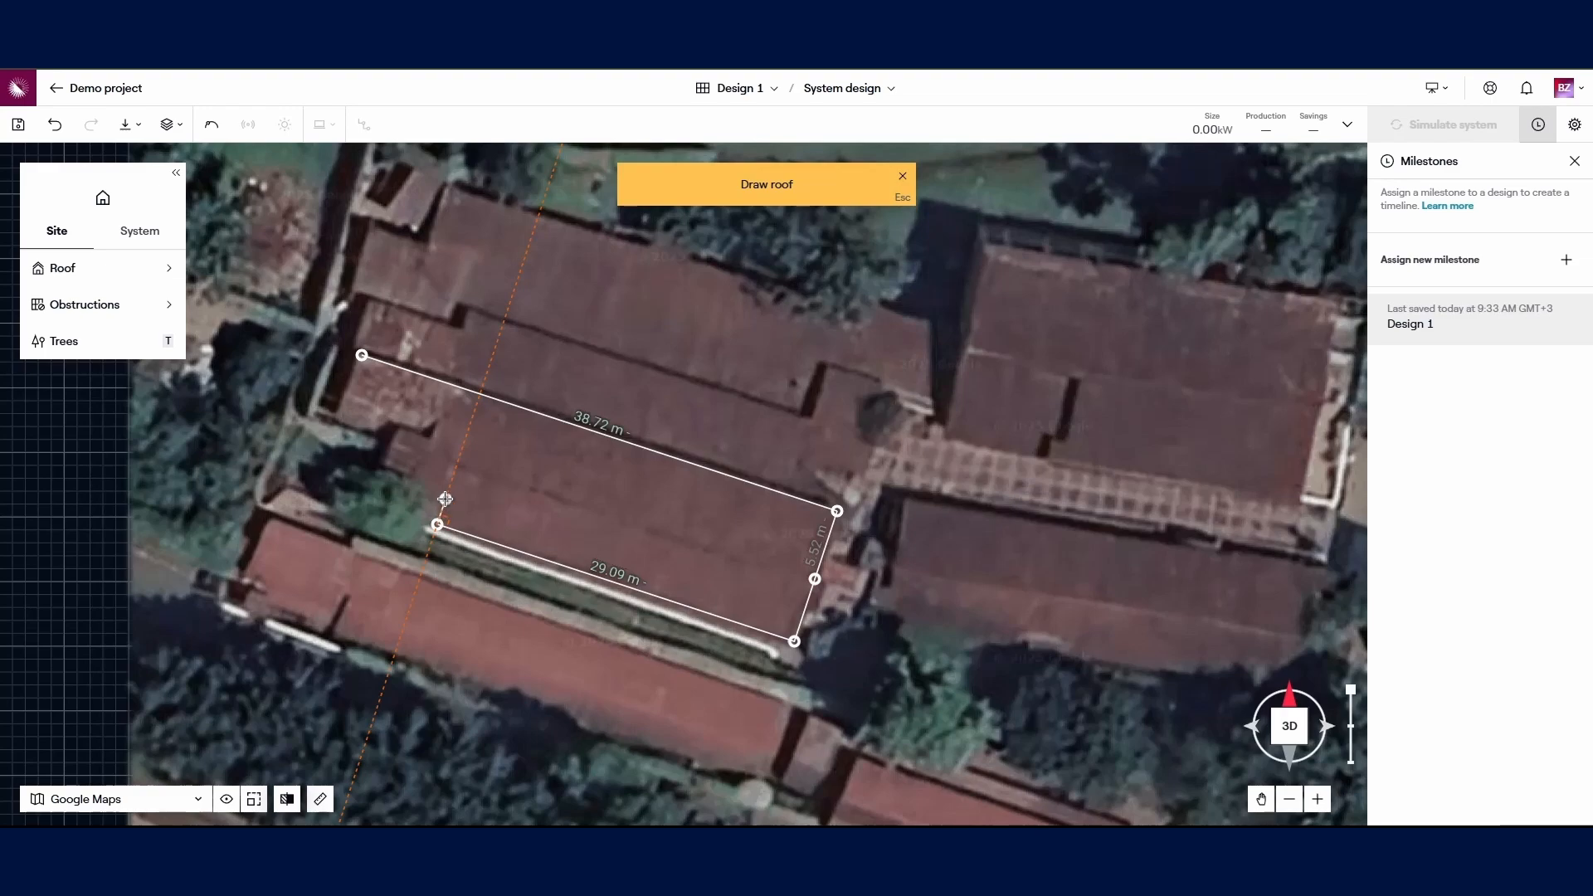
{"action": "left_click", "coordinate": [448, 492]}
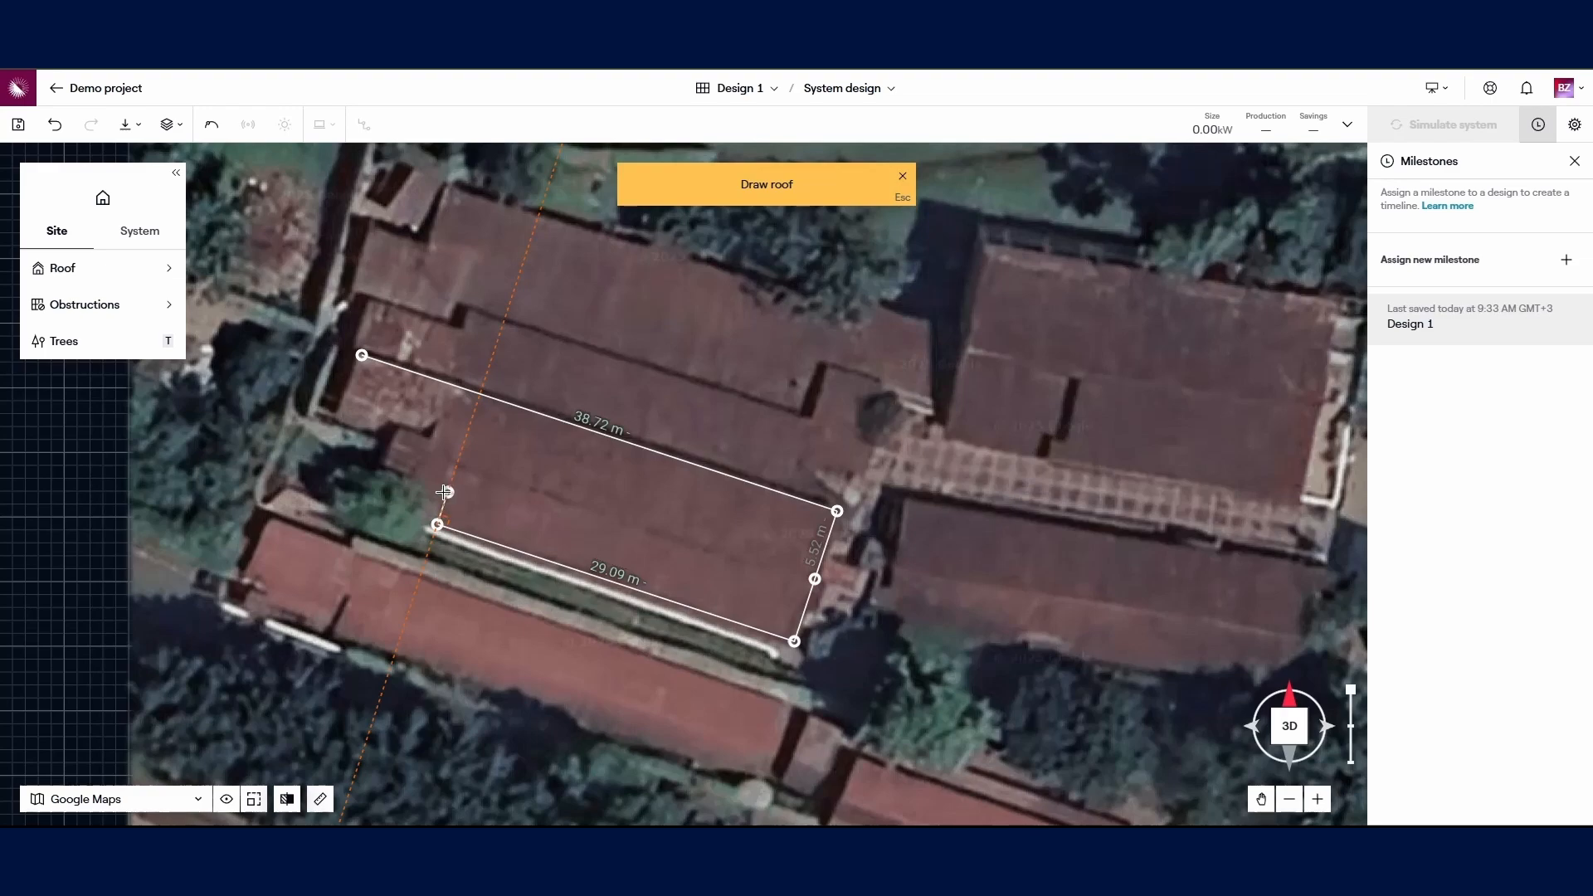
{"action": "left_click", "coordinate": [392, 468]}
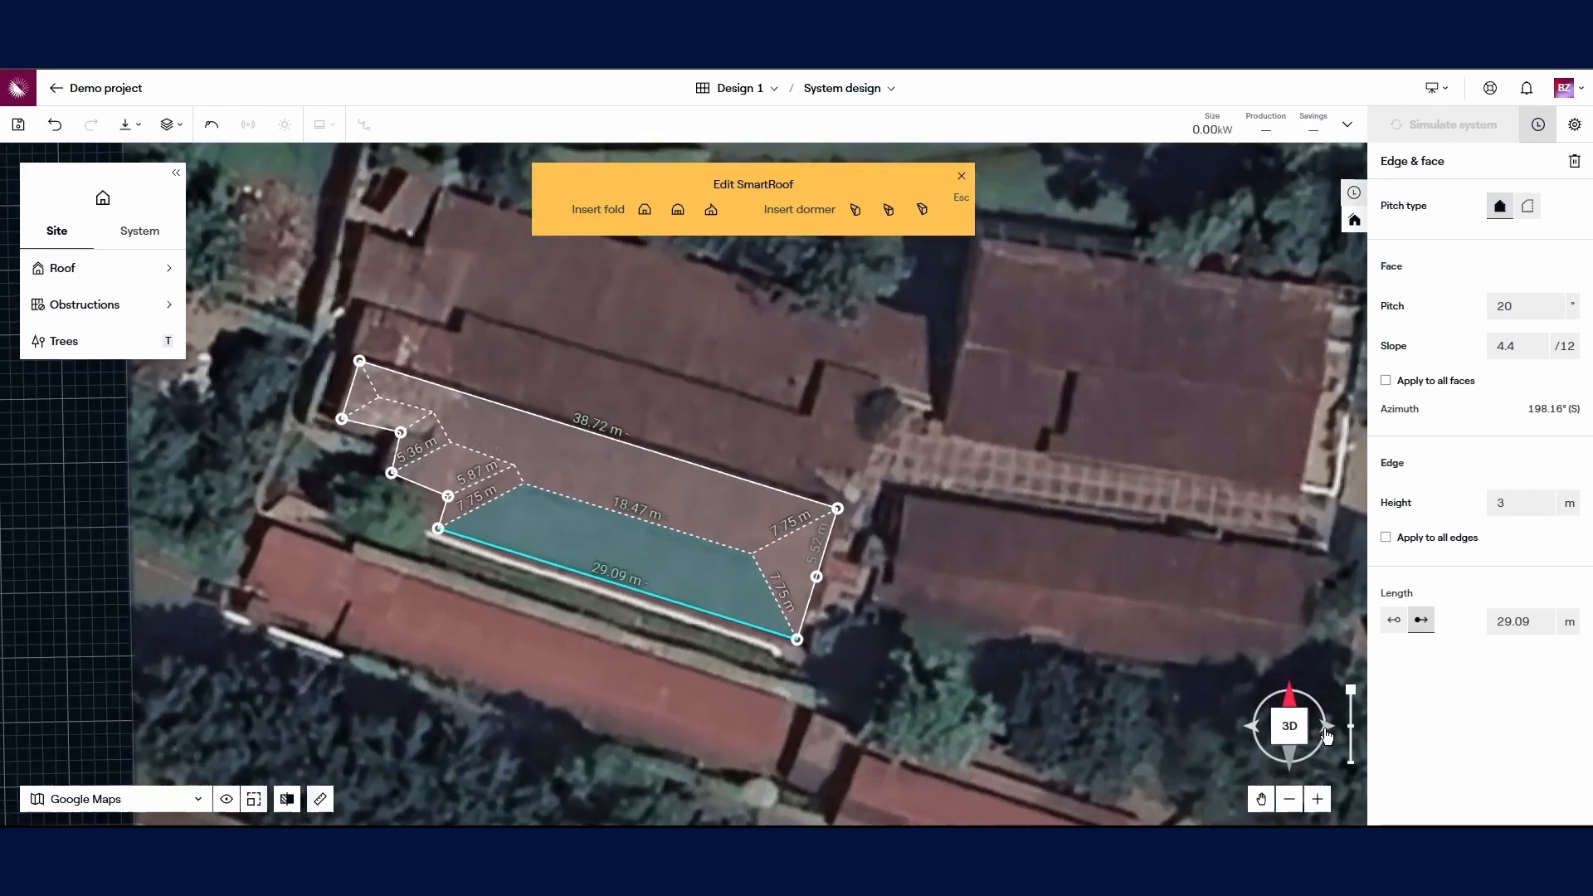
{"action": "left_click", "coordinate": [1326, 726]}
Step: Rotate the map around the new roof and switch to placing tree obstructions
{"action": "left_click_drag", "start_coordinate": [1292, 764], "coordinate": [1214, 729]}
{"action": "scroll", "coordinate": [930, 636], "scroll_direction": "up", "scroll_amount": 2}
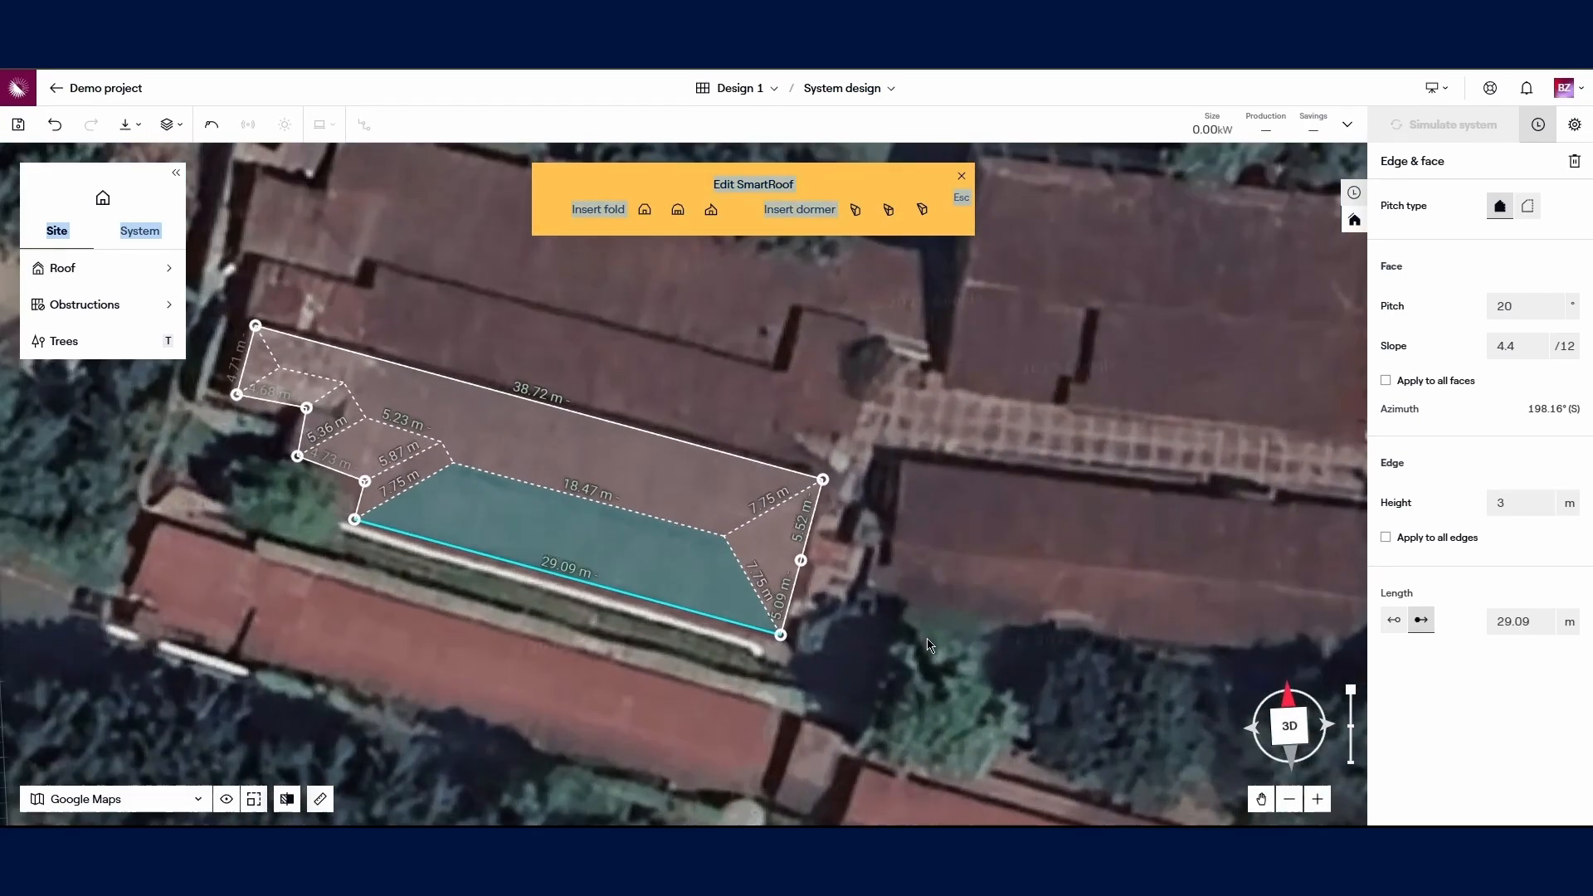
{"action": "left_click", "coordinate": [983, 622]}
{"action": "scroll", "coordinate": [942, 640], "scroll_direction": "down", "scroll_amount": 2}
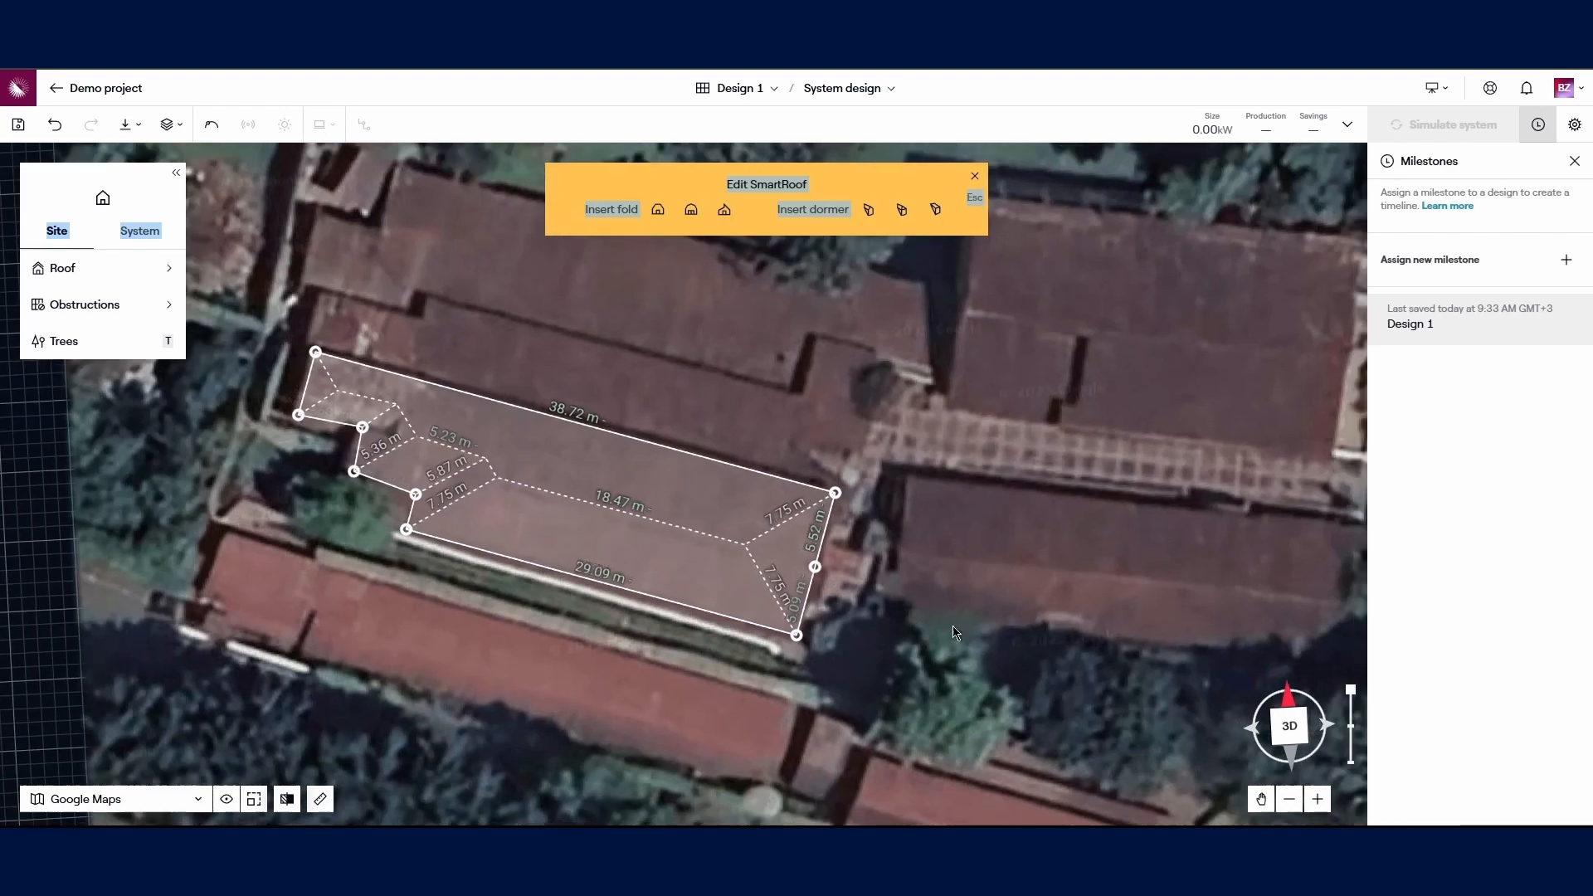
{"action": "scroll", "coordinate": [718, 539], "scroll_direction": "up", "scroll_amount": 1}
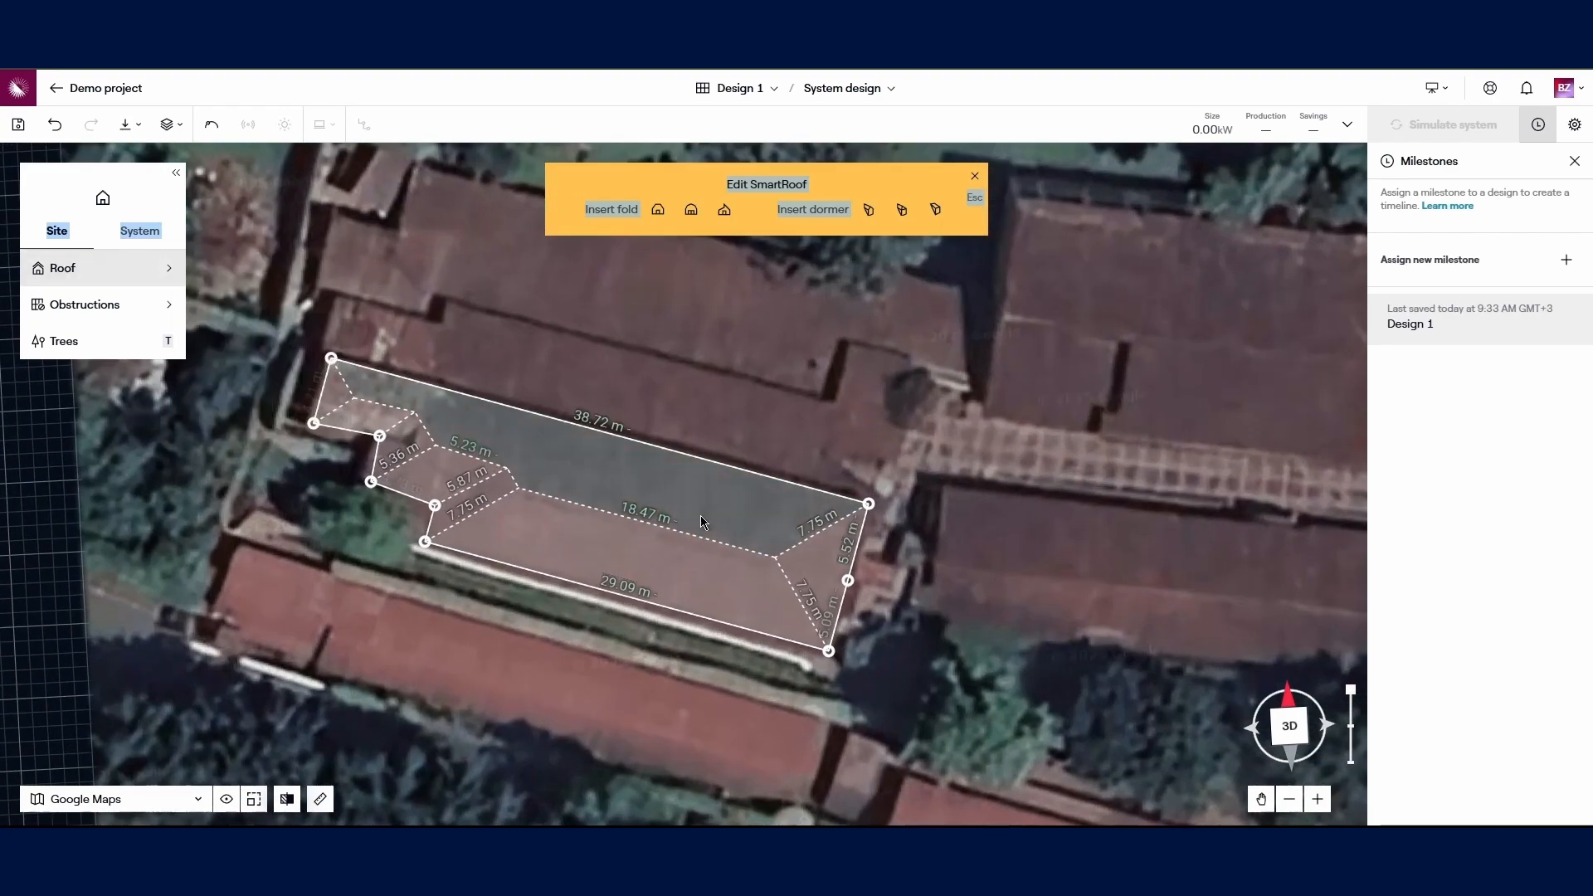
{"action": "left_click", "coordinate": [74, 276]}
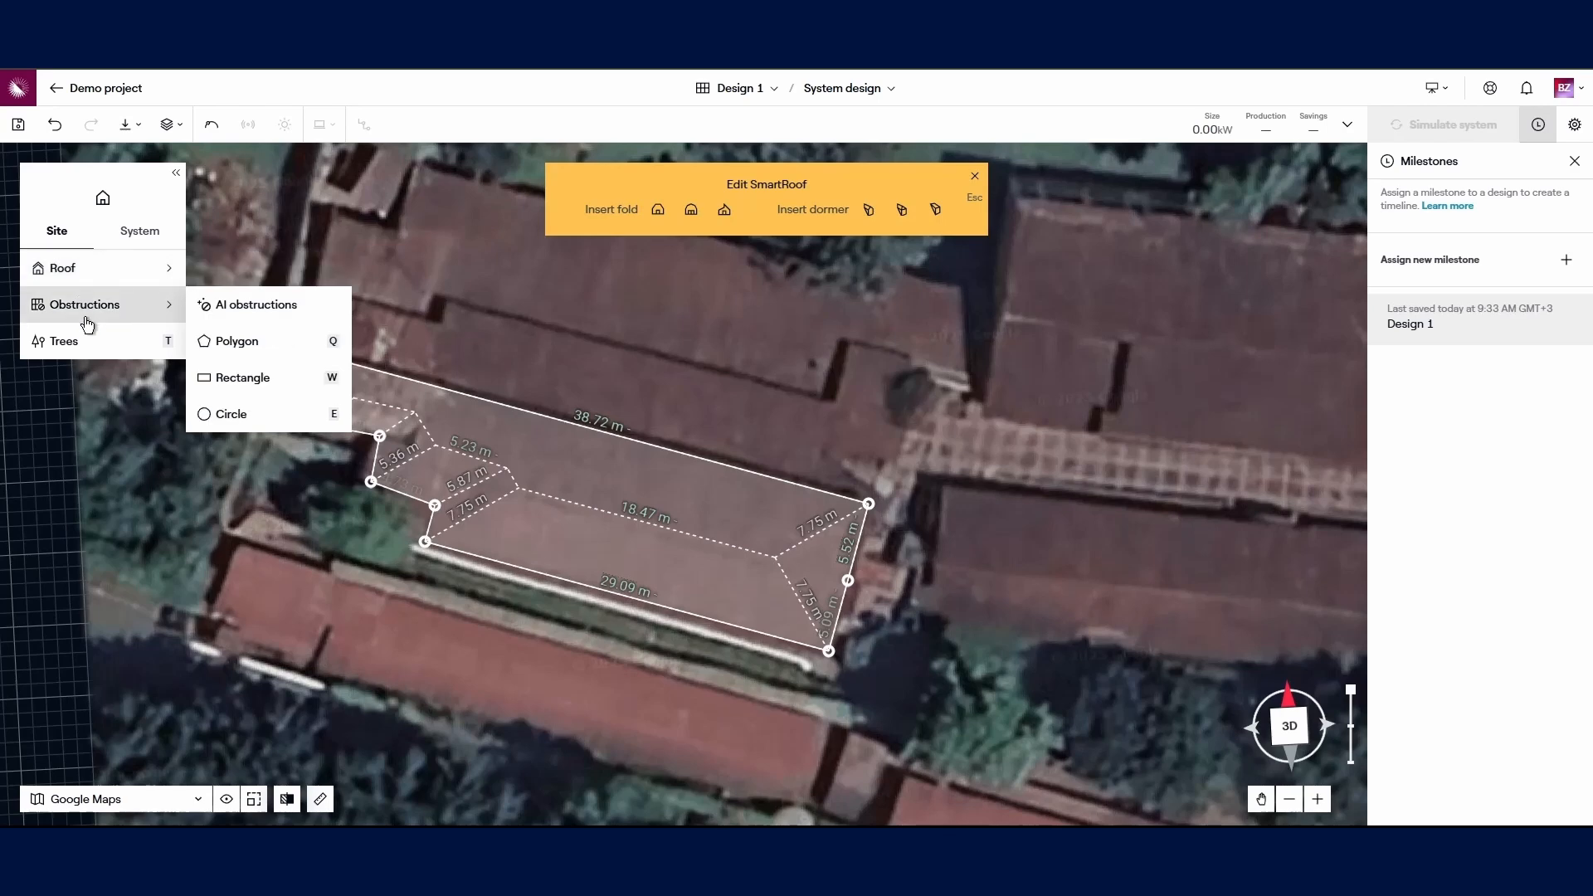
{"action": "mouse_move", "coordinate": [81, 295]}
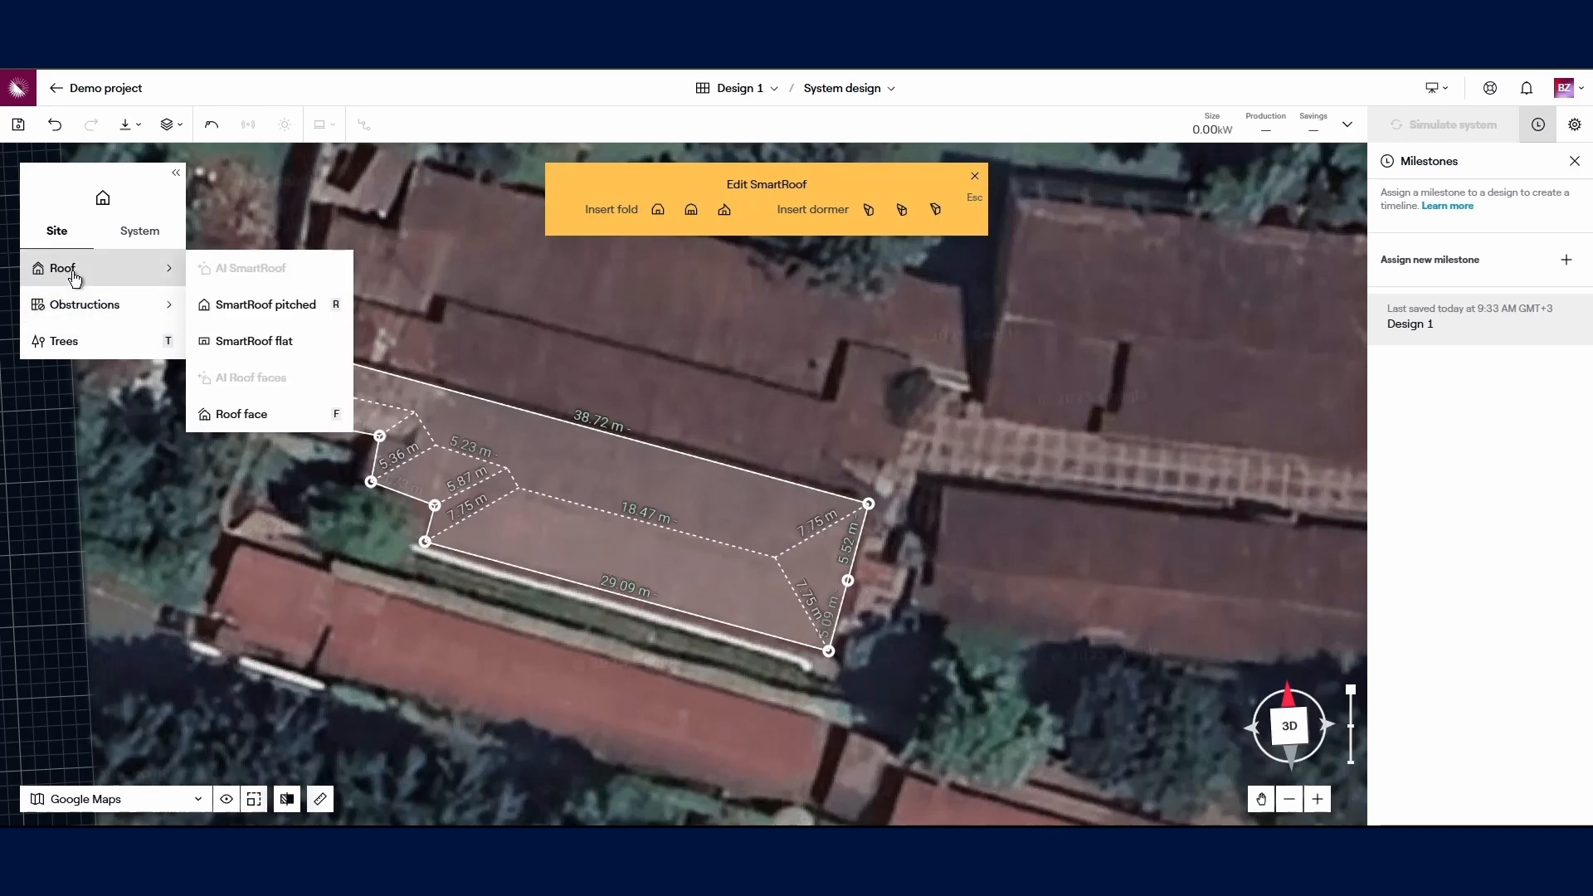
{"action": "left_click", "coordinate": [149, 342]}
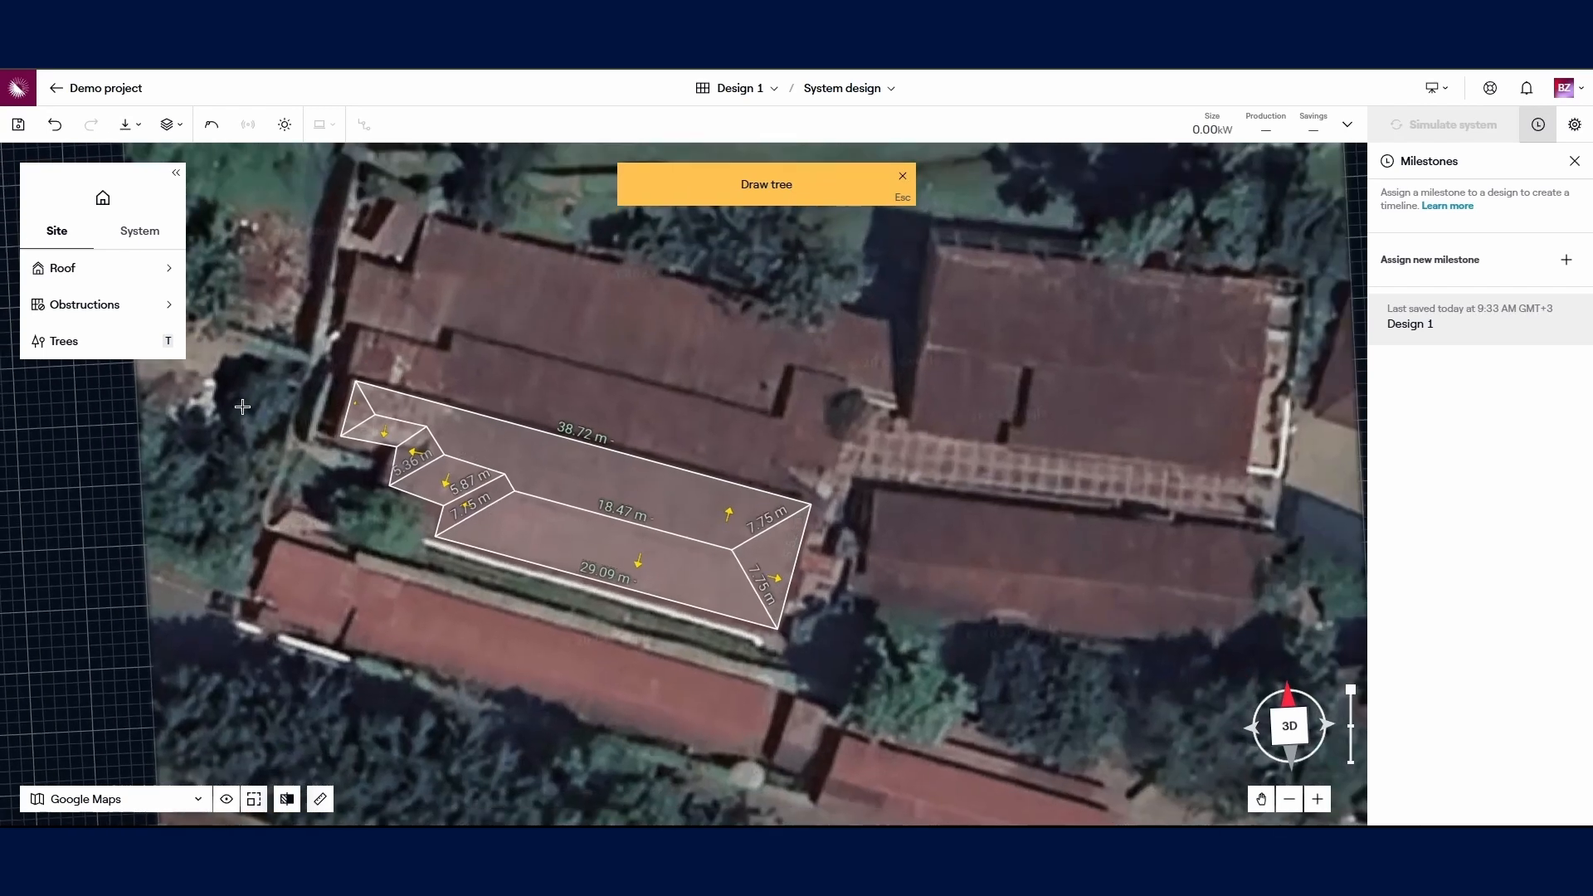
Step: Place trees on the canopy west of the roof and south-east of it
{"action": "left_click", "coordinate": [265, 419]}
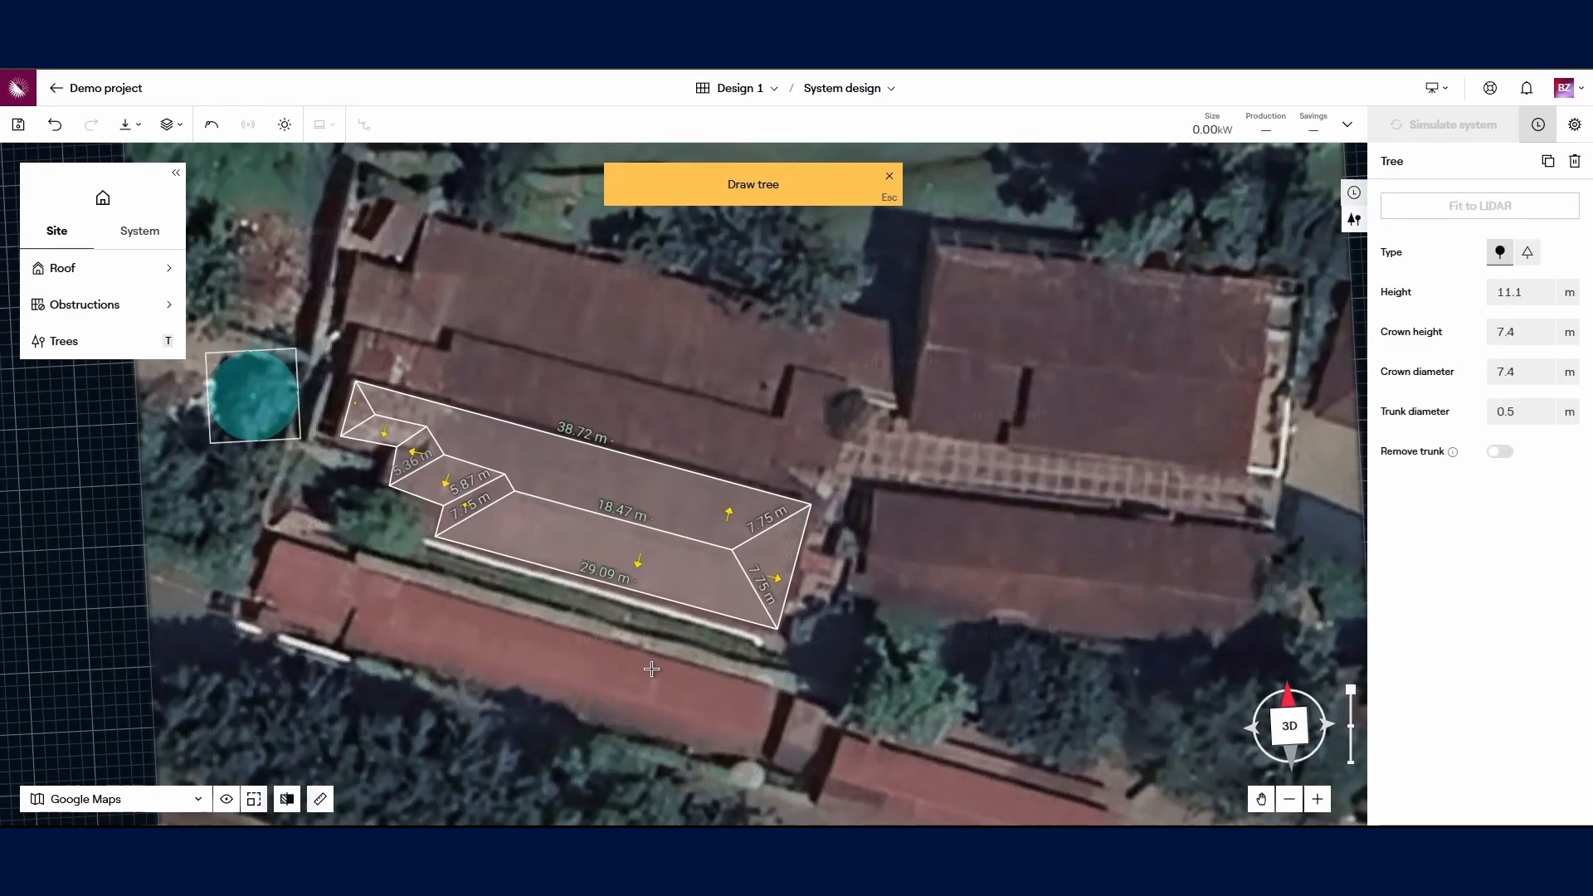
{"action": "left_click", "coordinate": [902, 695]}
{"action": "left_click", "coordinate": [955, 740]}
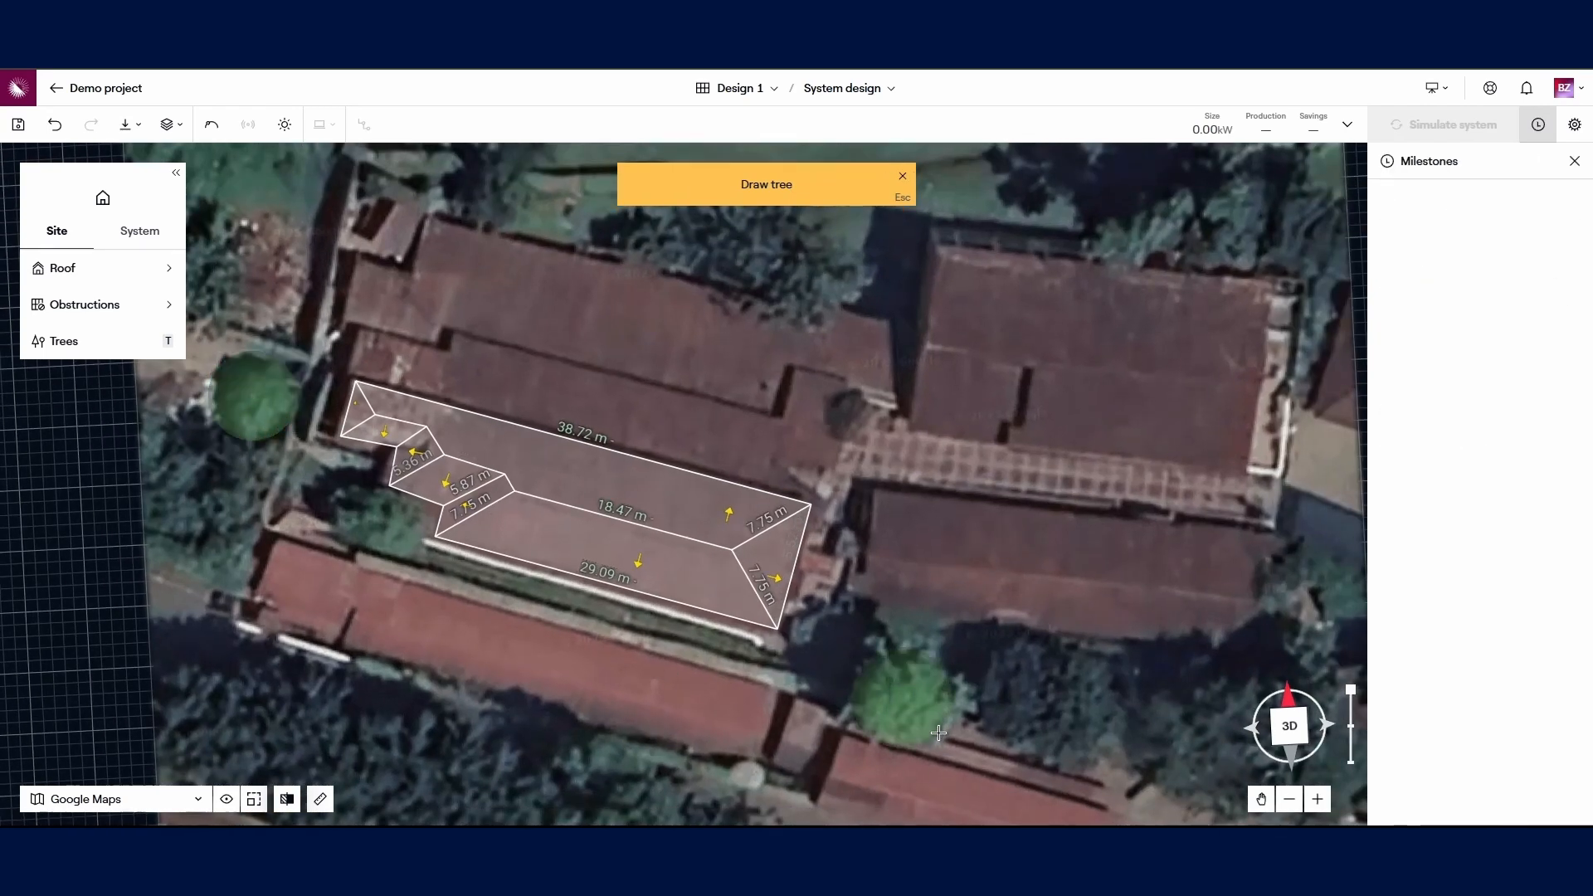
{"action": "left_click", "coordinate": [955, 740]}
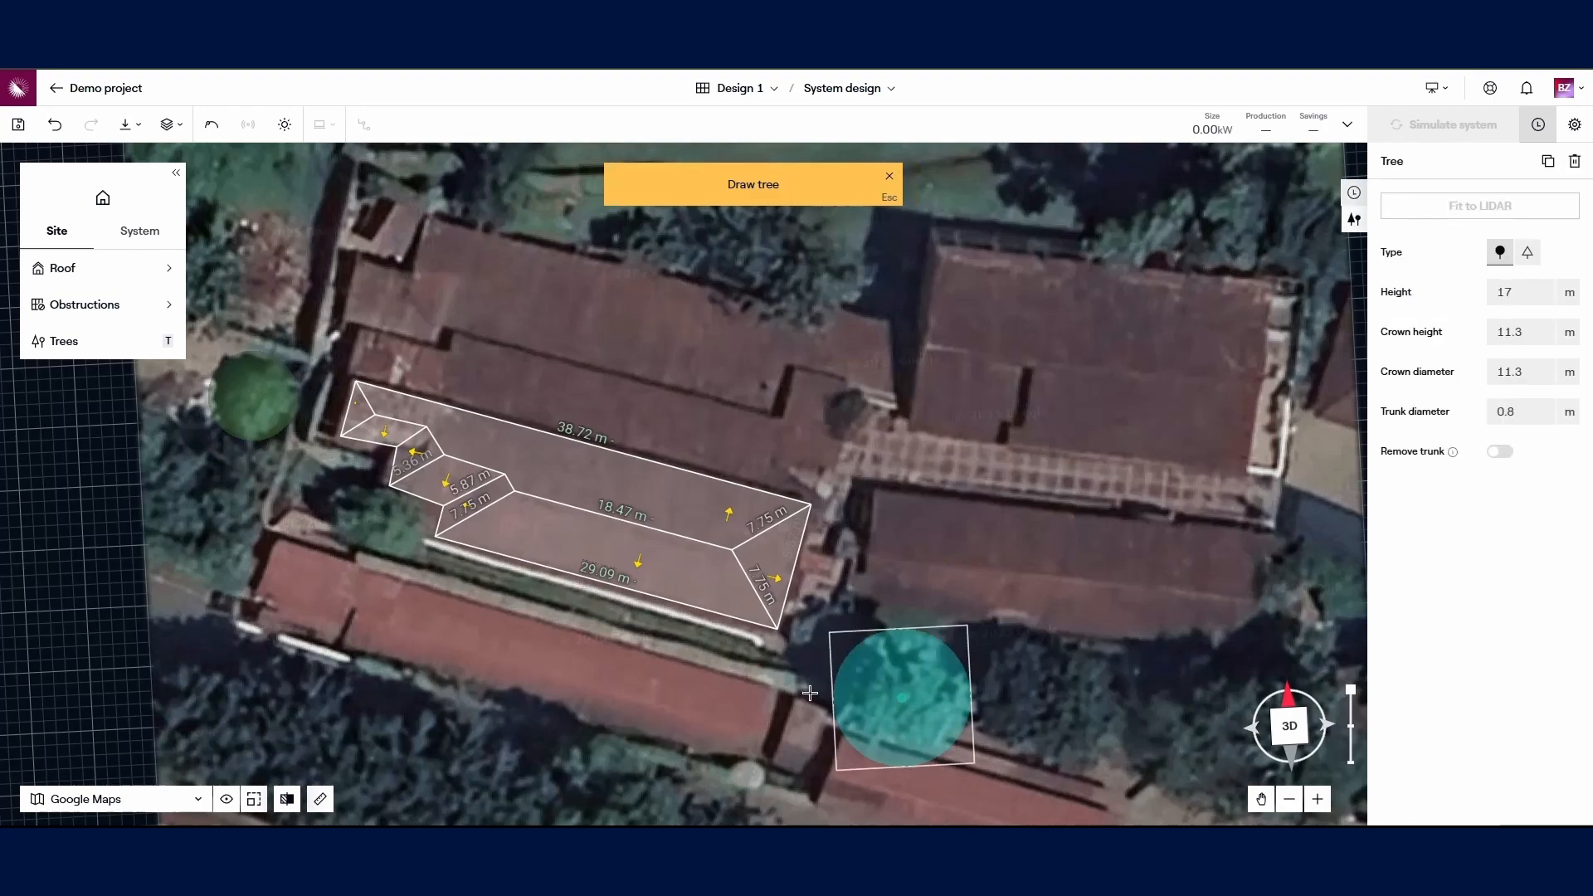
{"action": "scroll", "coordinate": [675, 735], "scroll_direction": "down", "scroll_amount": 5}
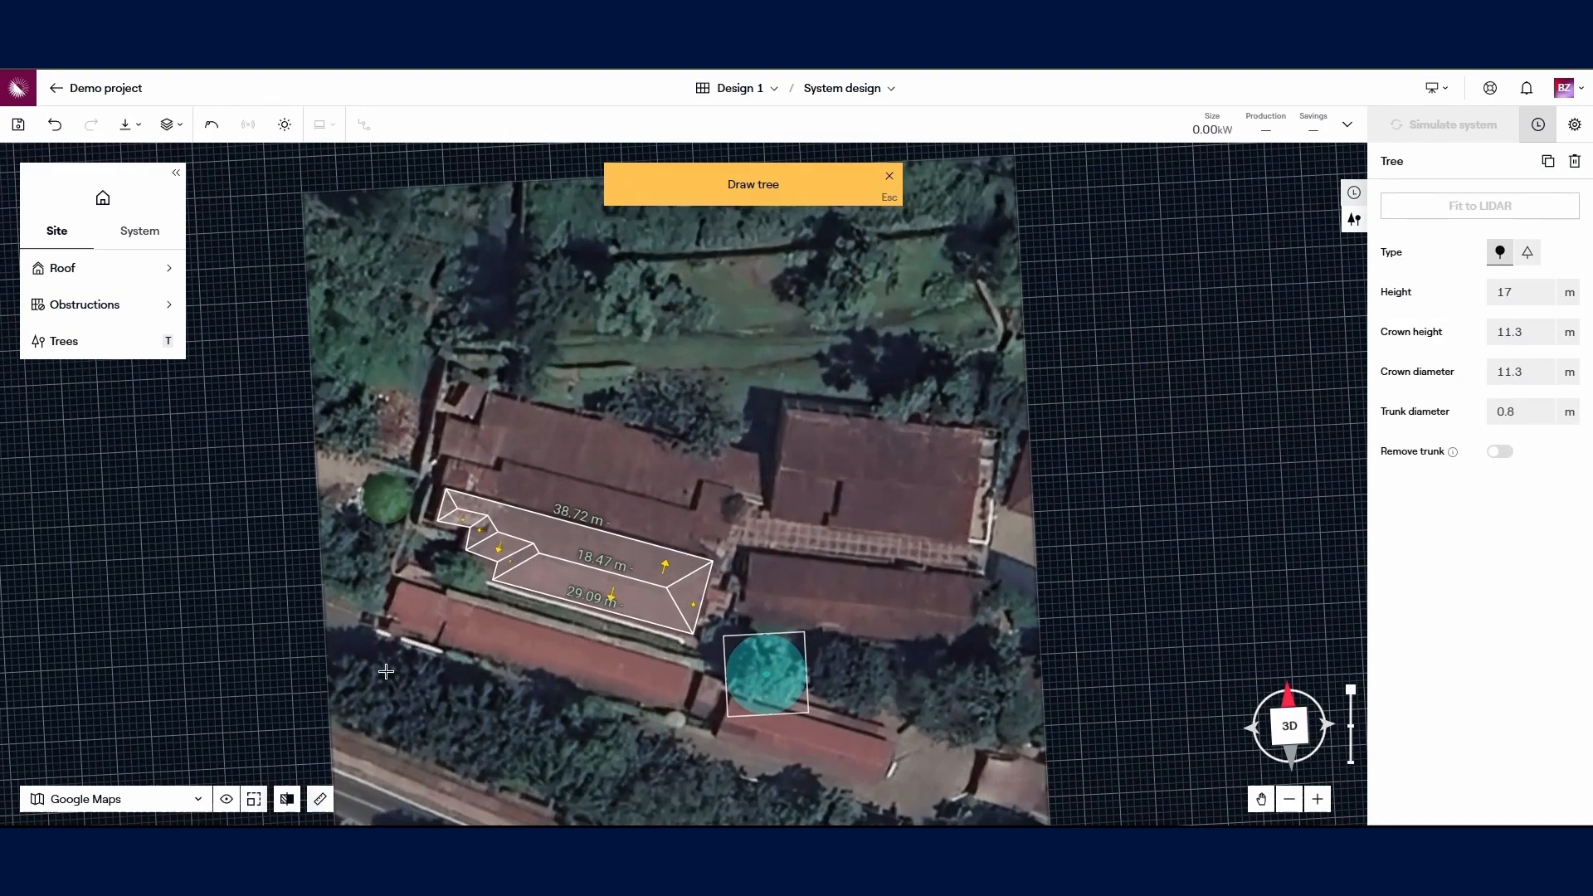
Step: Add several trees along the road south of the roof, including a large one
{"action": "left_click", "coordinate": [386, 672]}
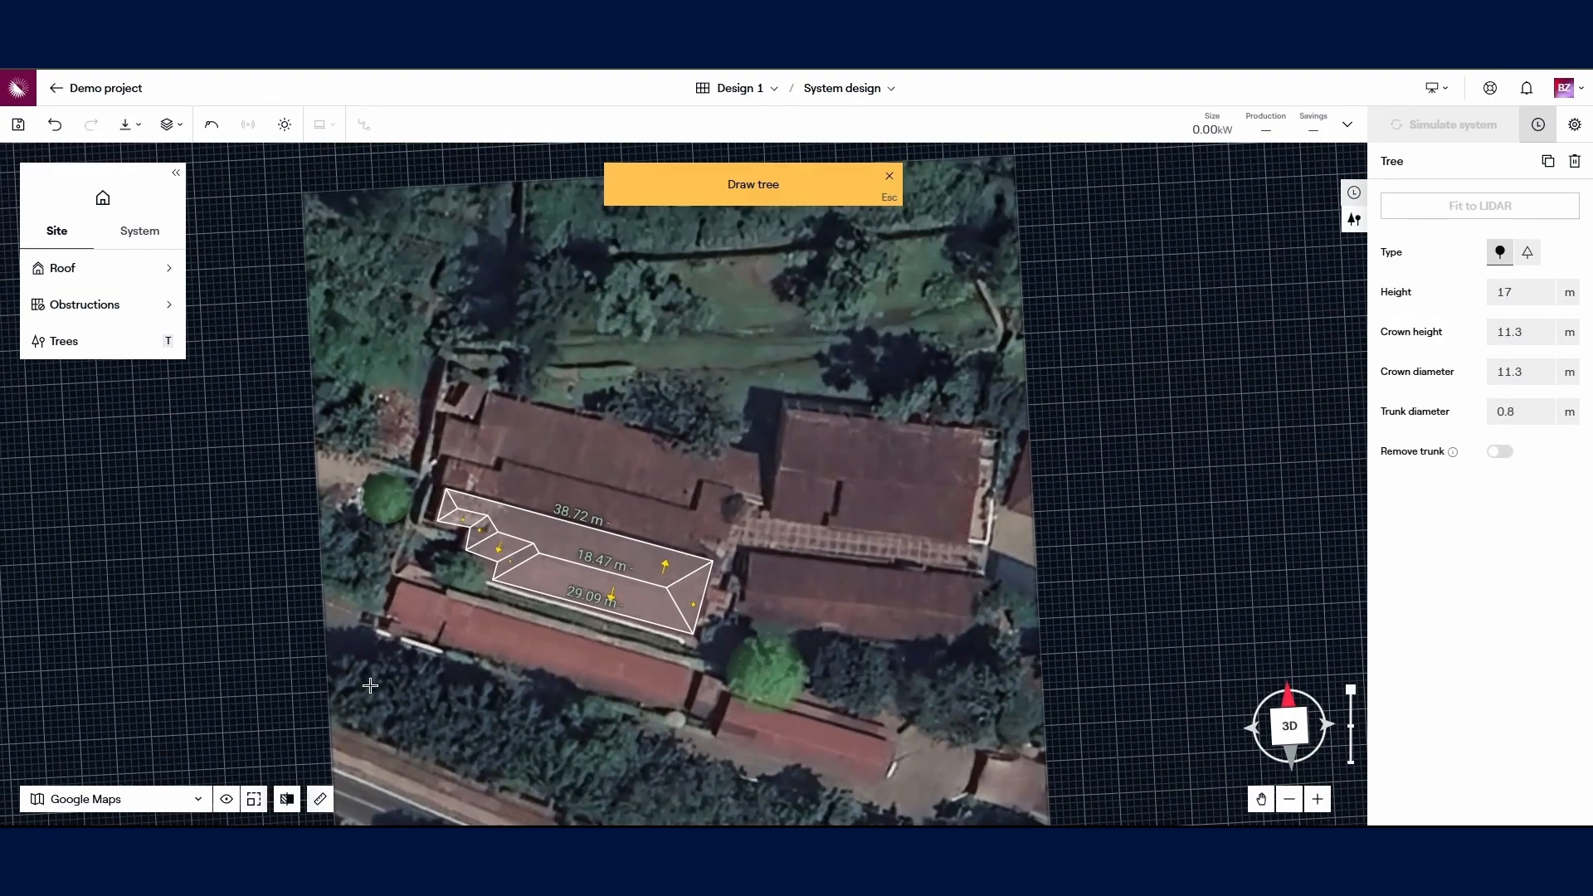
{"action": "left_click", "coordinate": [469, 726]}
{"action": "left_click", "coordinate": [469, 726]}
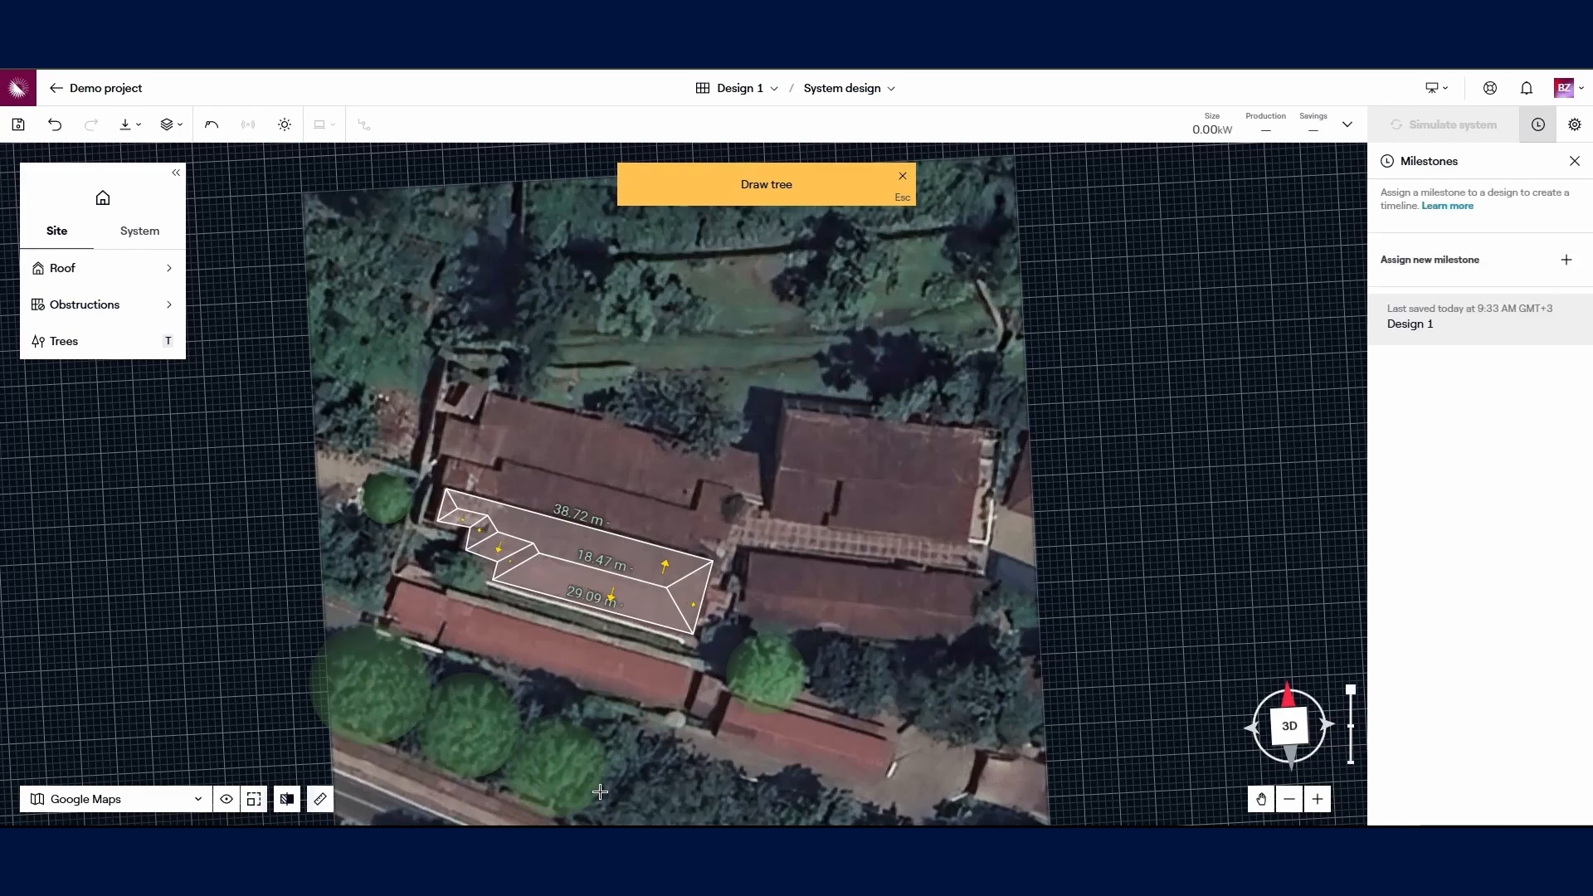
{"action": "left_click", "coordinate": [563, 772]}
{"action": "scroll", "coordinate": [556, 744], "scroll_direction": "down", "scroll_amount": 3}
{"action": "left_click", "coordinate": [603, 752]}
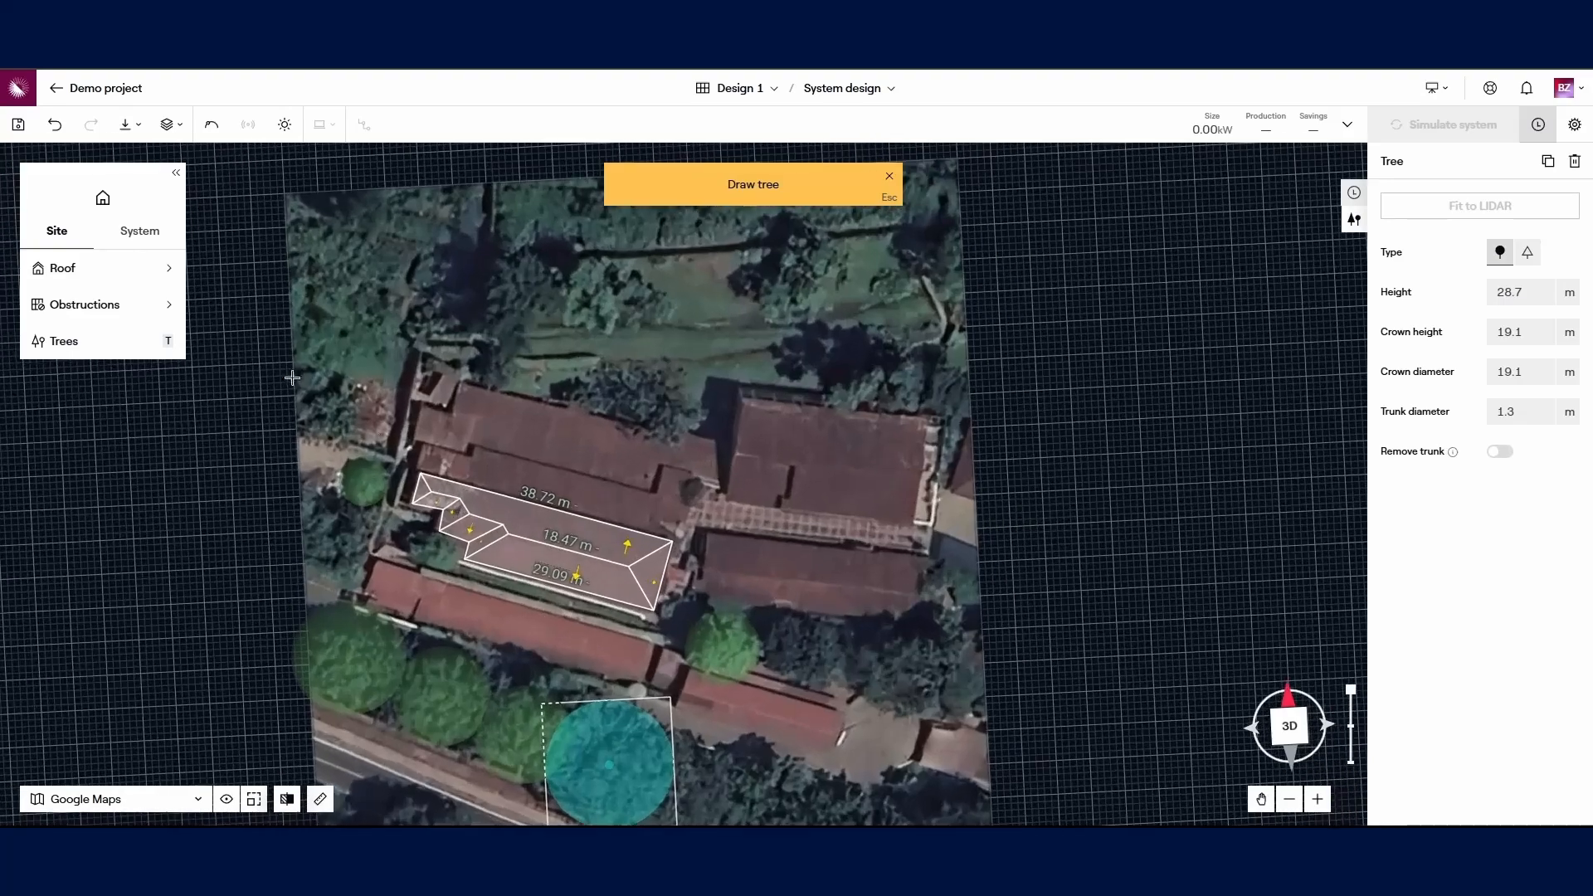
{"action": "mouse_move", "coordinate": [100, 284]}
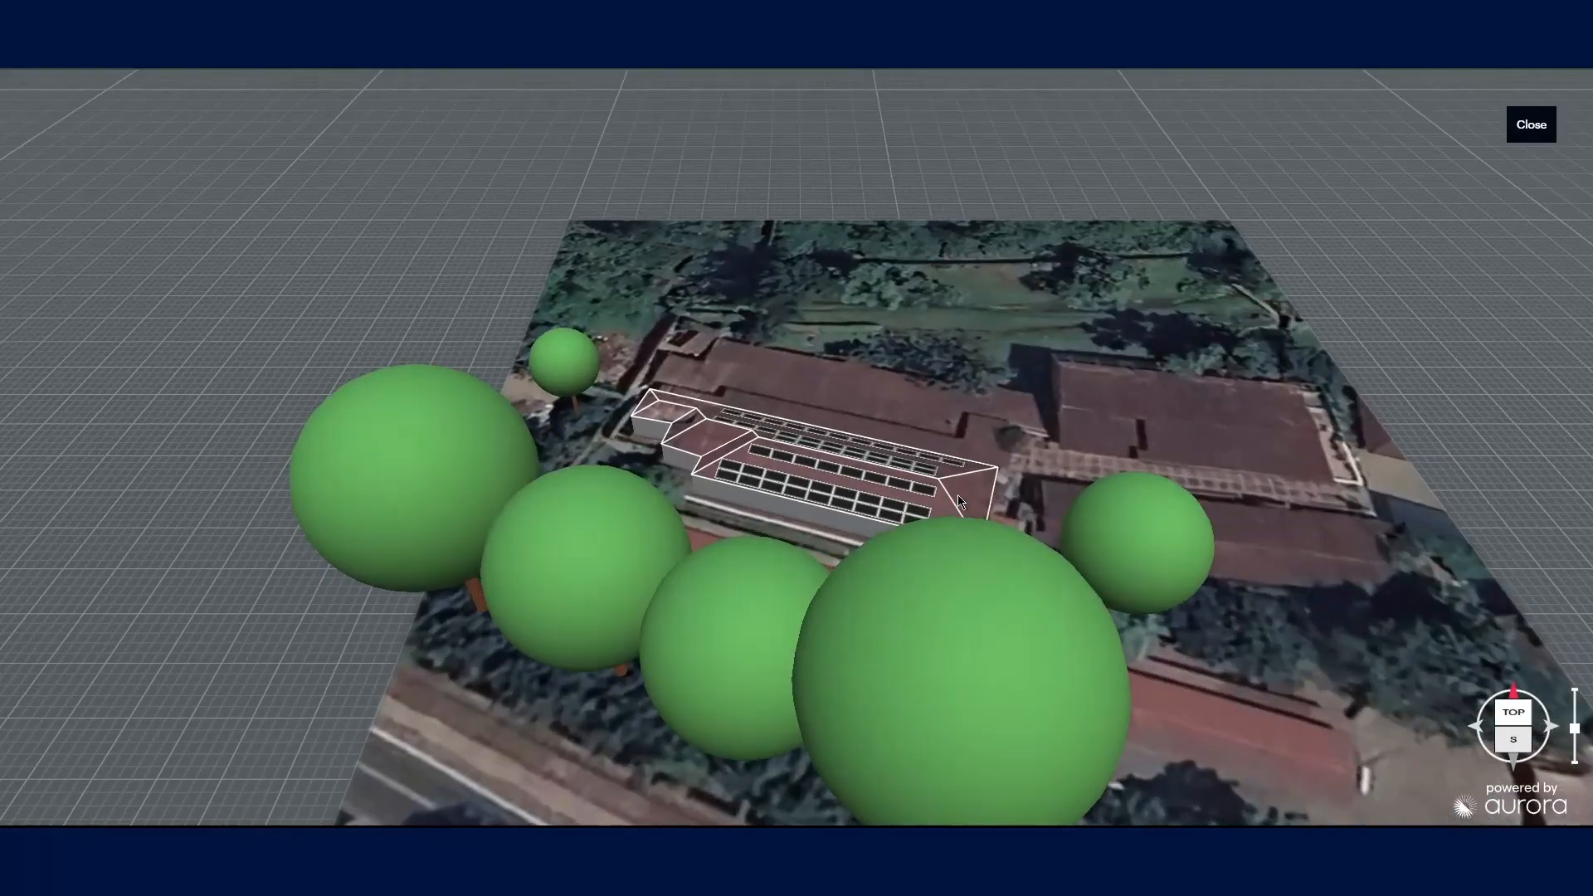
{"action": "scroll", "coordinate": [958, 502], "scroll_direction": "up", "scroll_amount": 4}
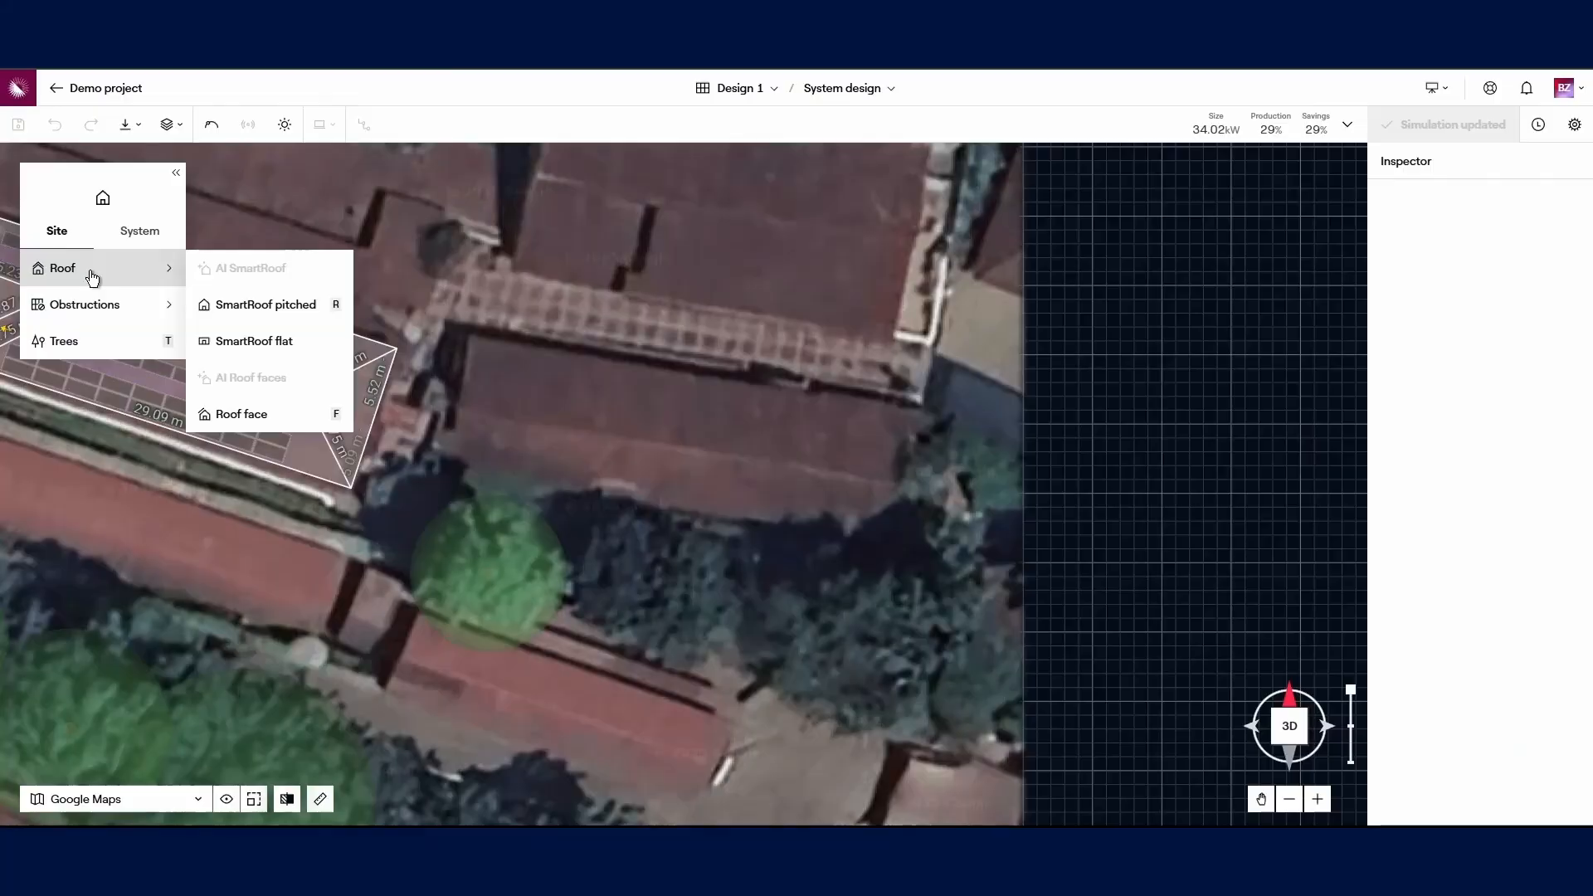
Step: Trace a pitched SmartRoof around the neighbouring building's corners and switch the map to 3D
{"action": "left_click", "coordinate": [253, 307]}
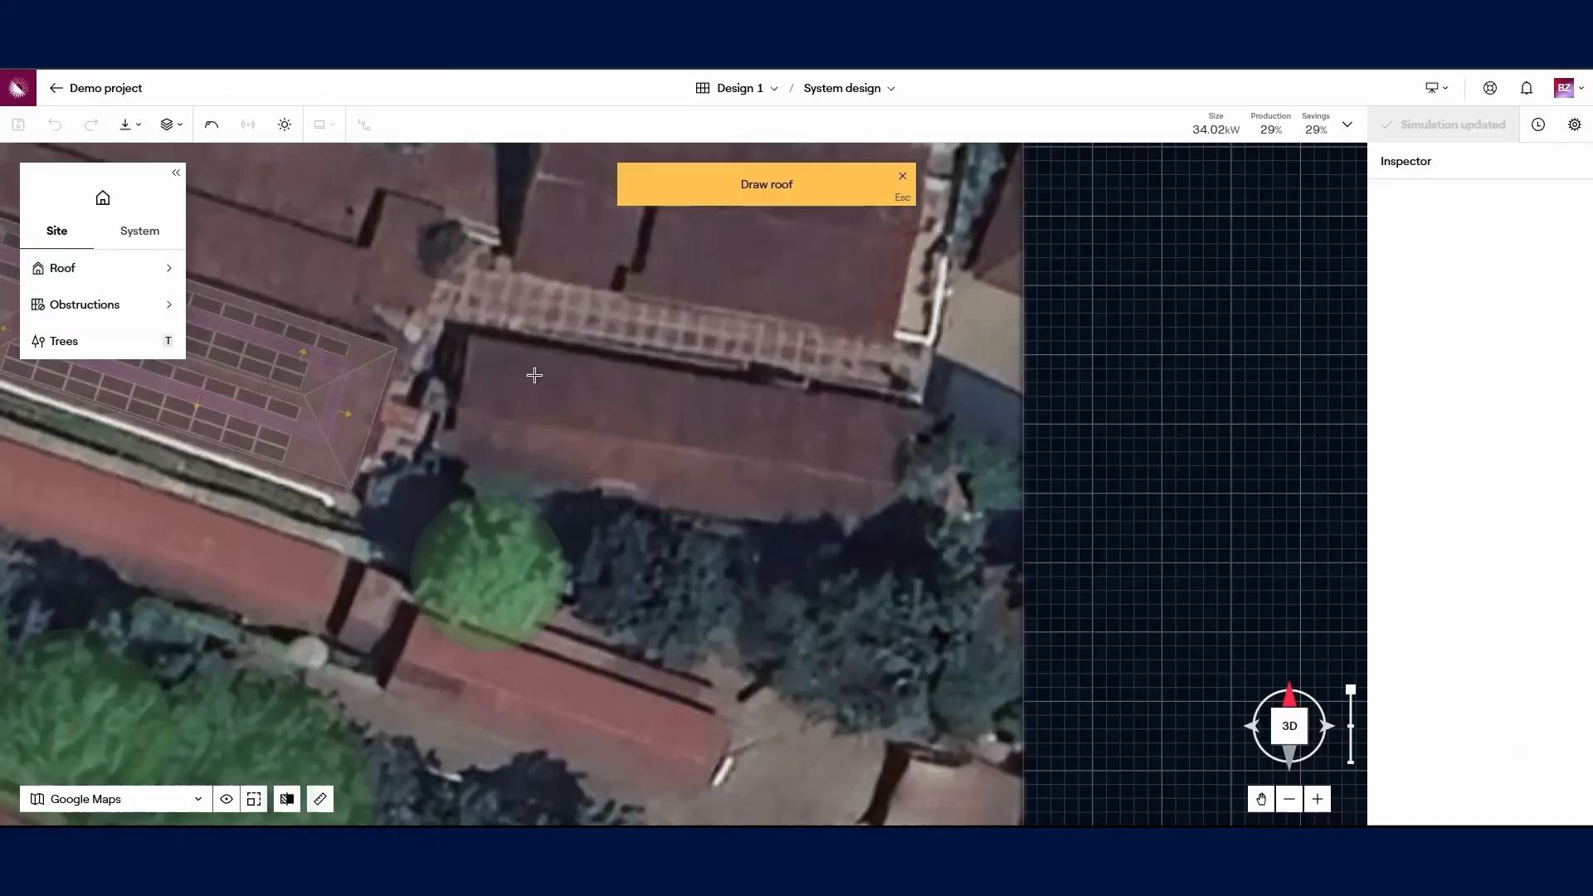
{"action": "left_click", "coordinate": [473, 338]}
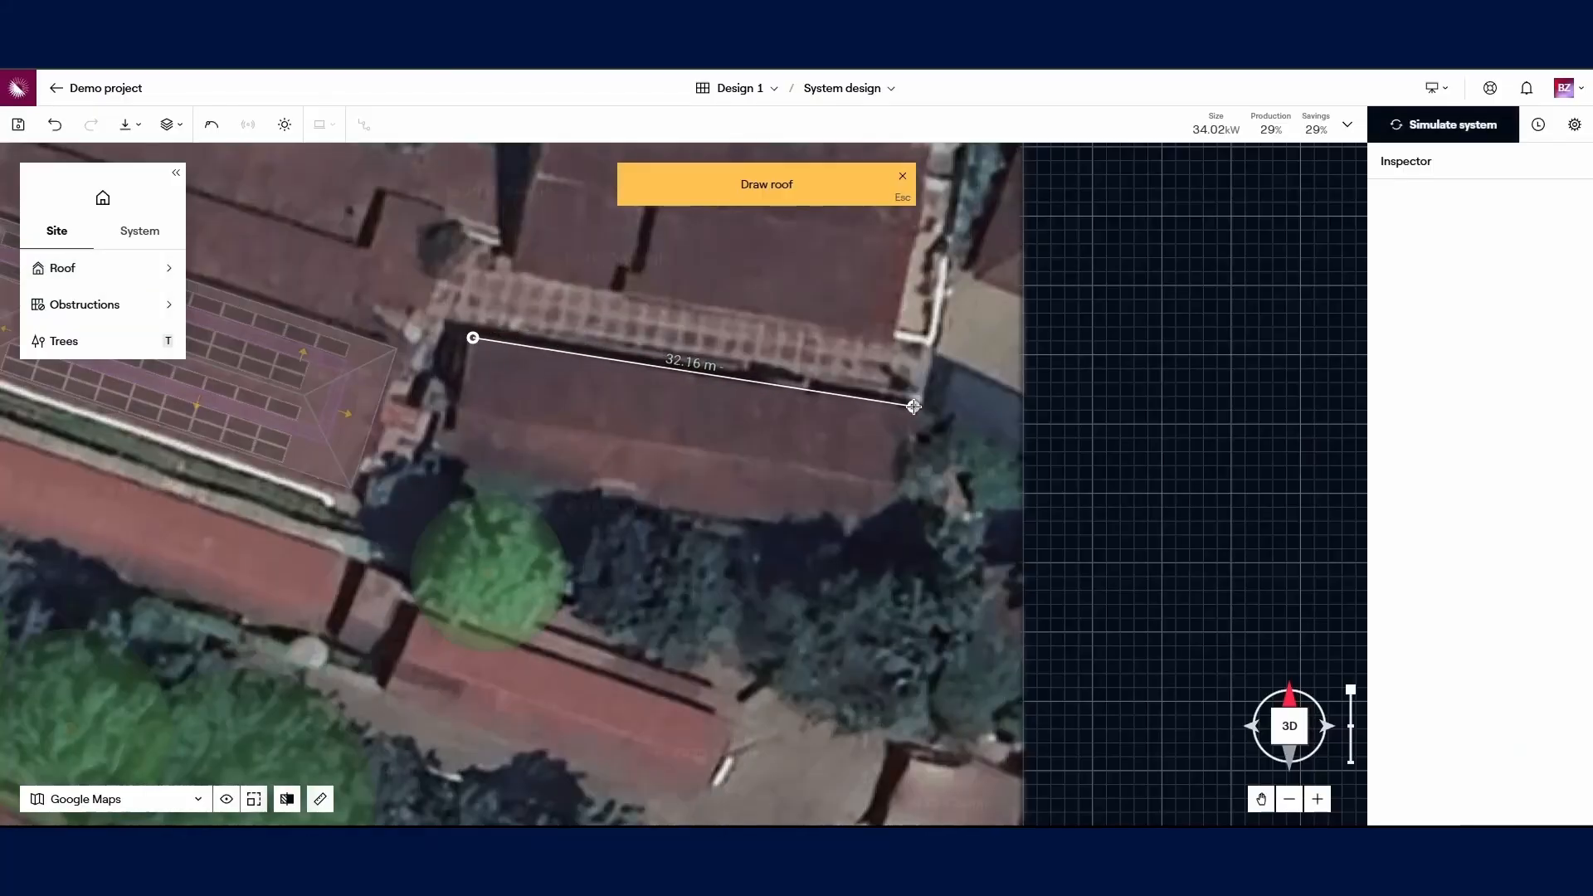
{"action": "left_click", "coordinate": [904, 483]}
{"action": "left_click", "coordinate": [462, 461]}
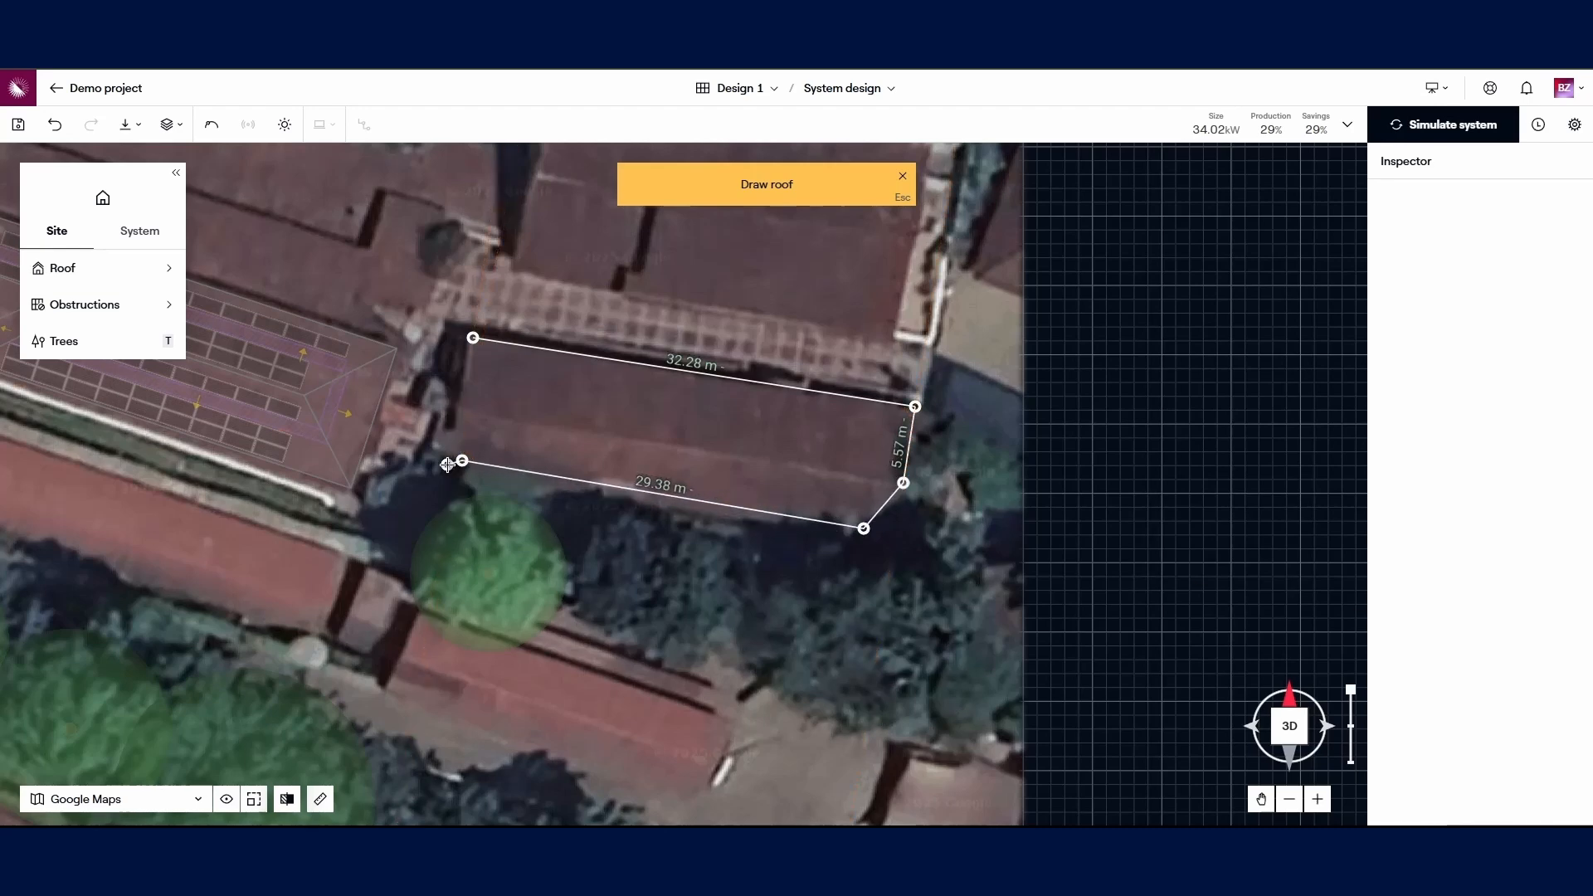
{"action": "left_click", "coordinate": [463, 406]}
{"action": "left_click", "coordinate": [473, 338]}
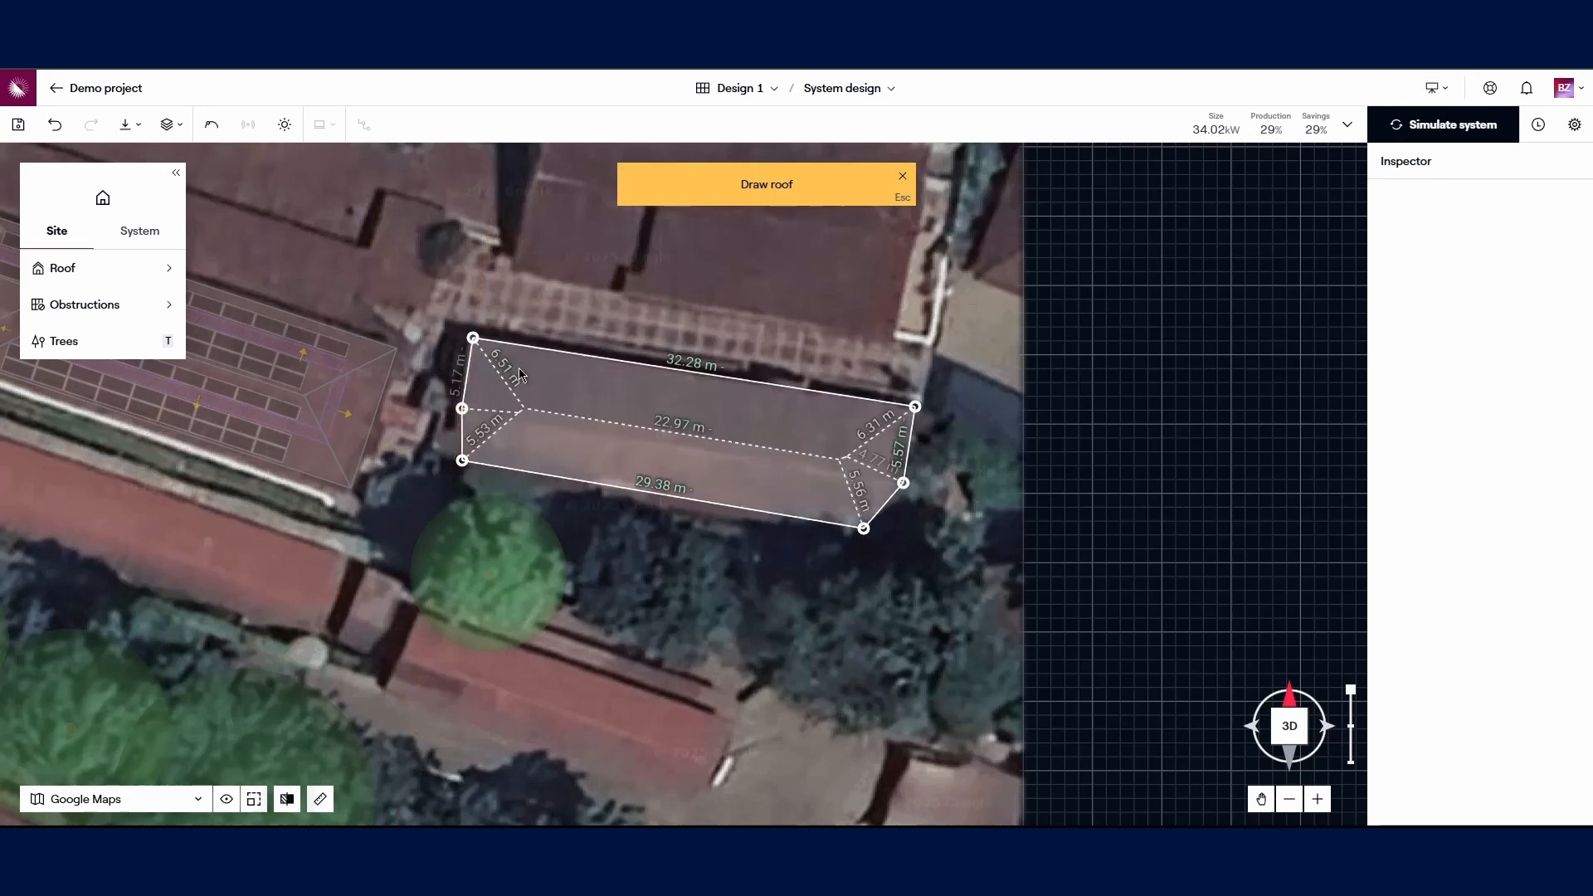
{"action": "left_click", "coordinate": [1285, 722]}
{"action": "scroll", "coordinate": [747, 415], "scroll_direction": "up", "scroll_amount": 3}
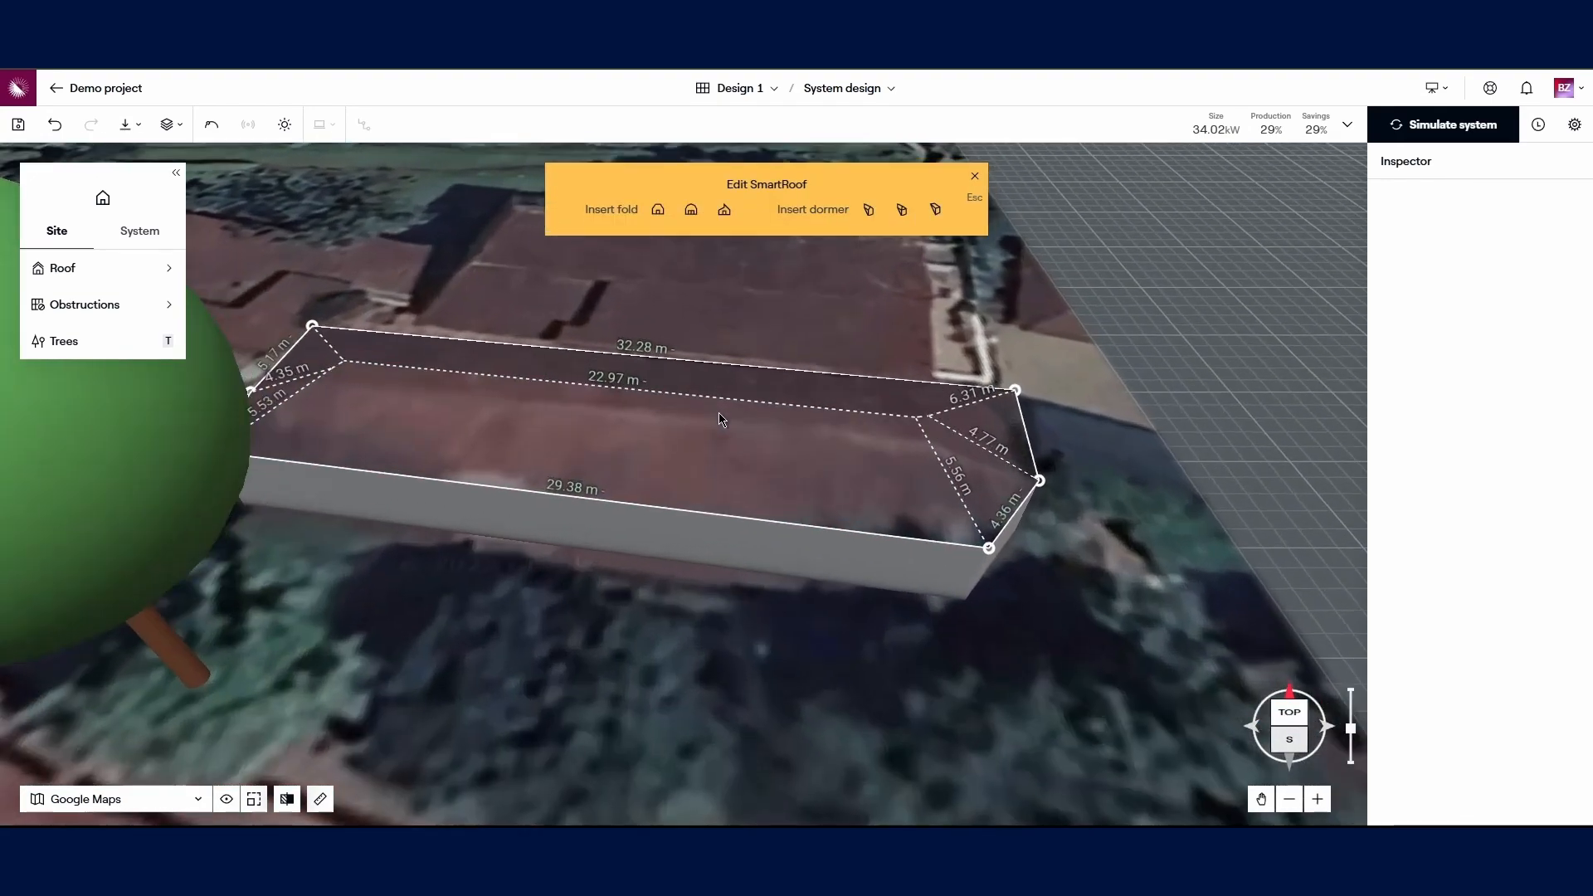
Step: Select the second roof's south-facing face and set its pitch to 5
{"action": "left_click", "coordinate": [728, 434]}
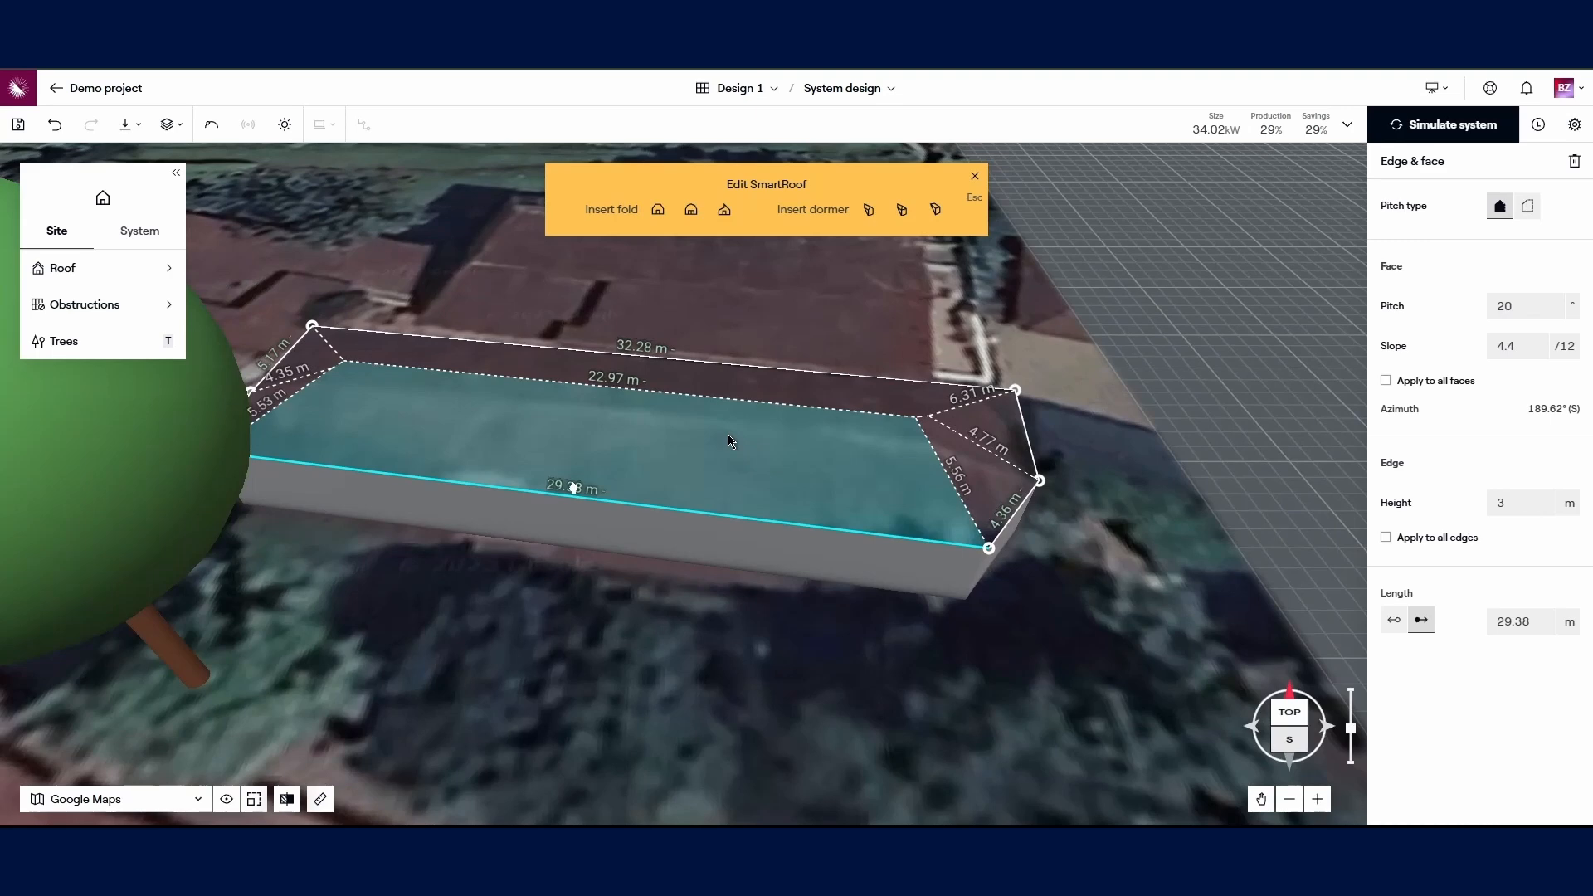
{"action": "left_click", "coordinate": [1525, 308]}
{"action": "key", "text": "BackSpace"}
{"action": "key", "text": "BackSpace"}
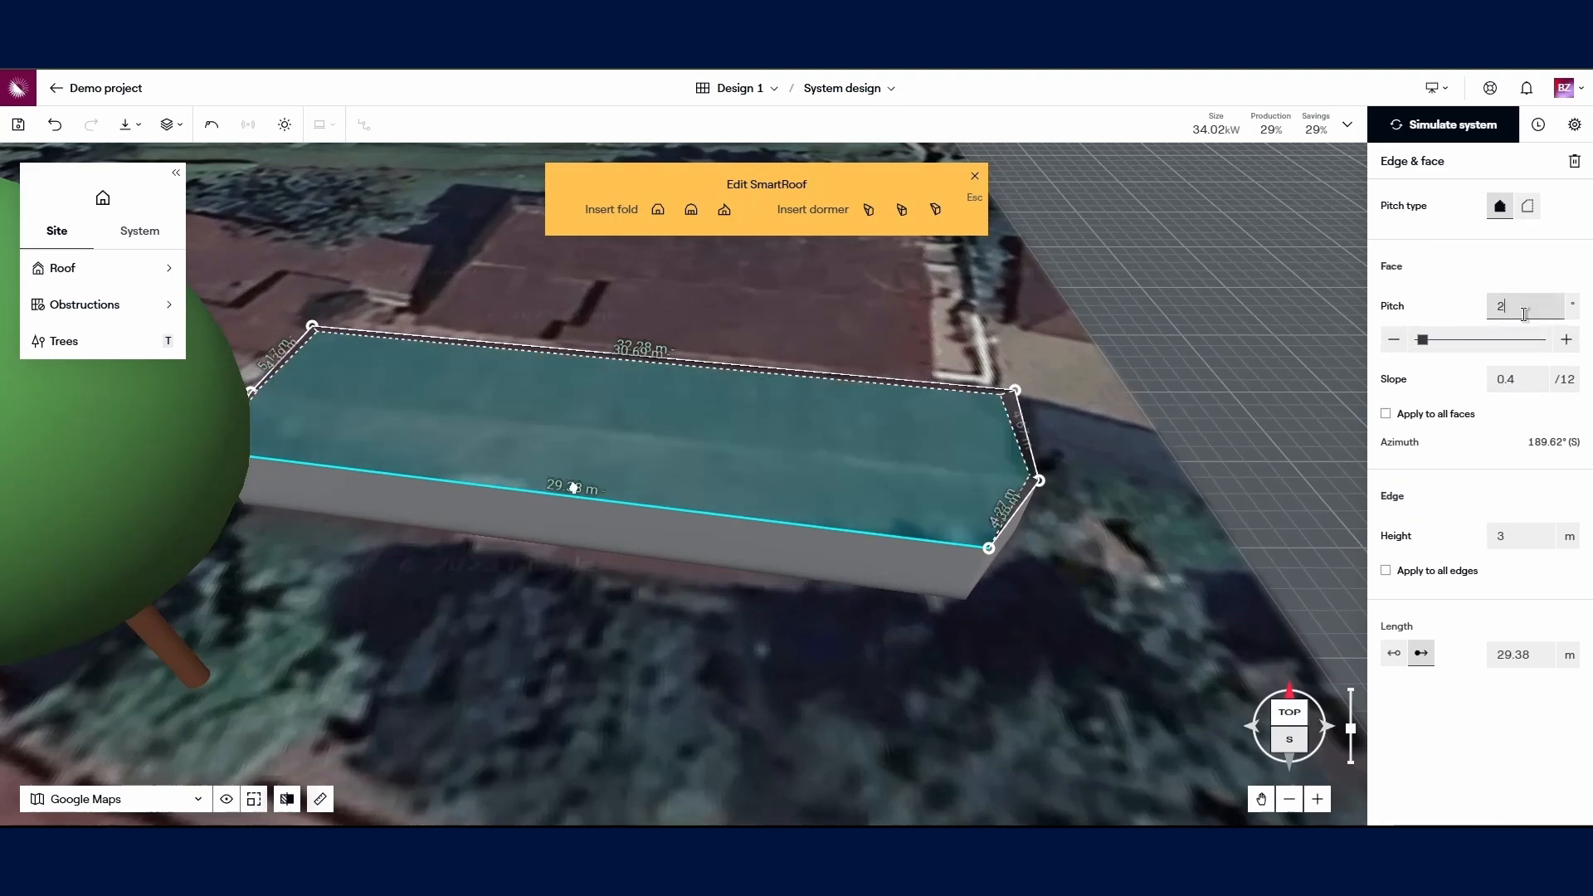
{"action": "type", "text": "10"}
{"action": "key", "text": "BackSpace"}
{"action": "key", "text": "BackSpace"}
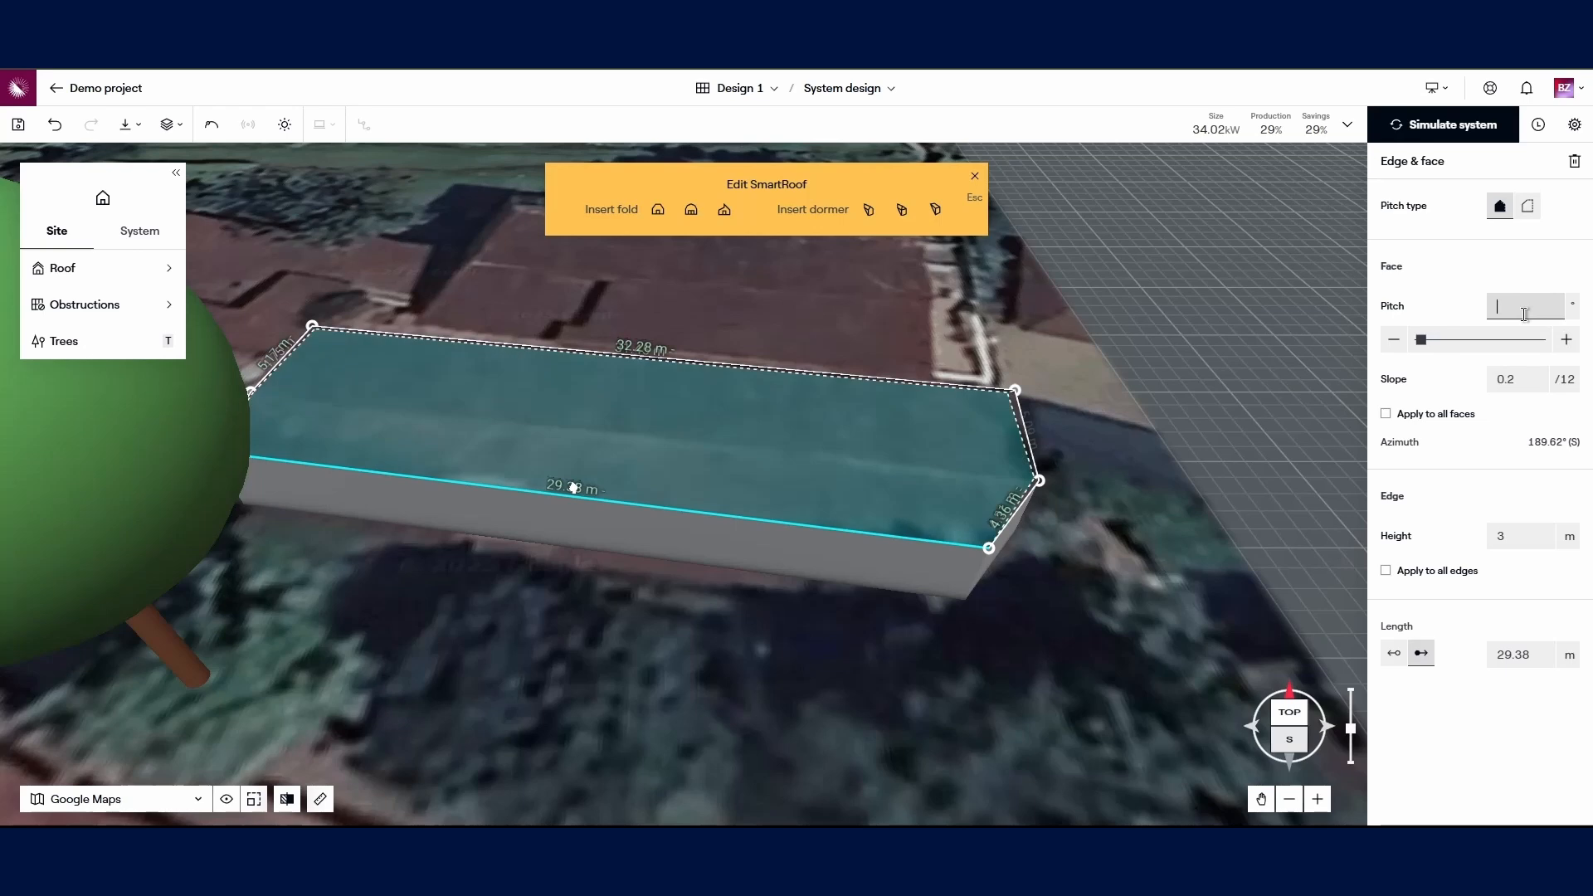
{"action": "type", "text": "5"}
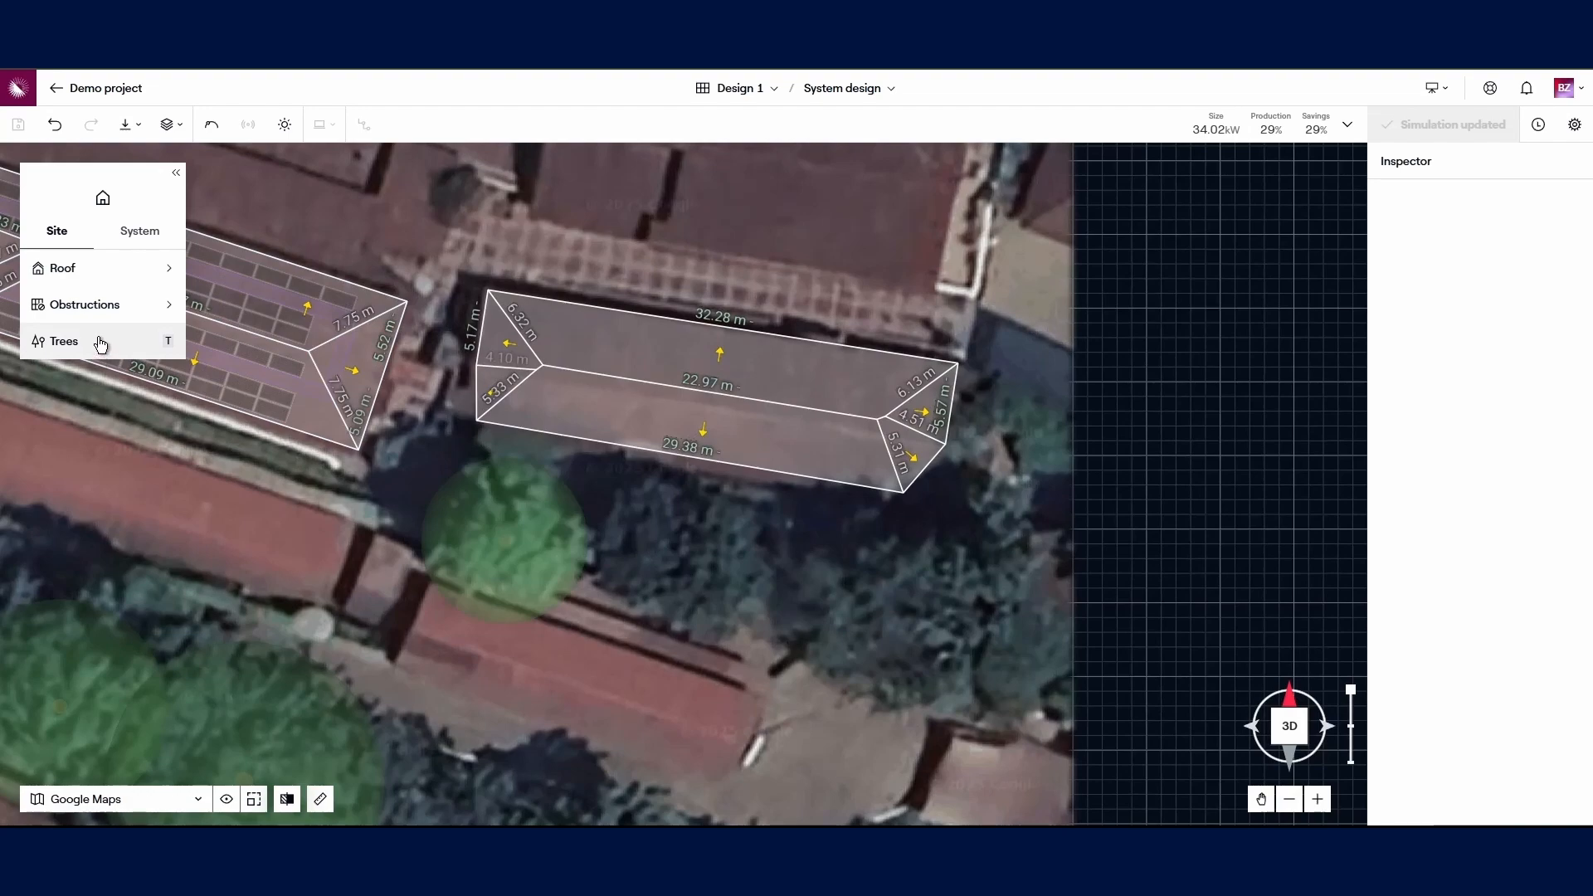
Step: Draw a large tree south-east of the second roof and start another beside it
{"action": "left_click", "coordinate": [106, 341]}
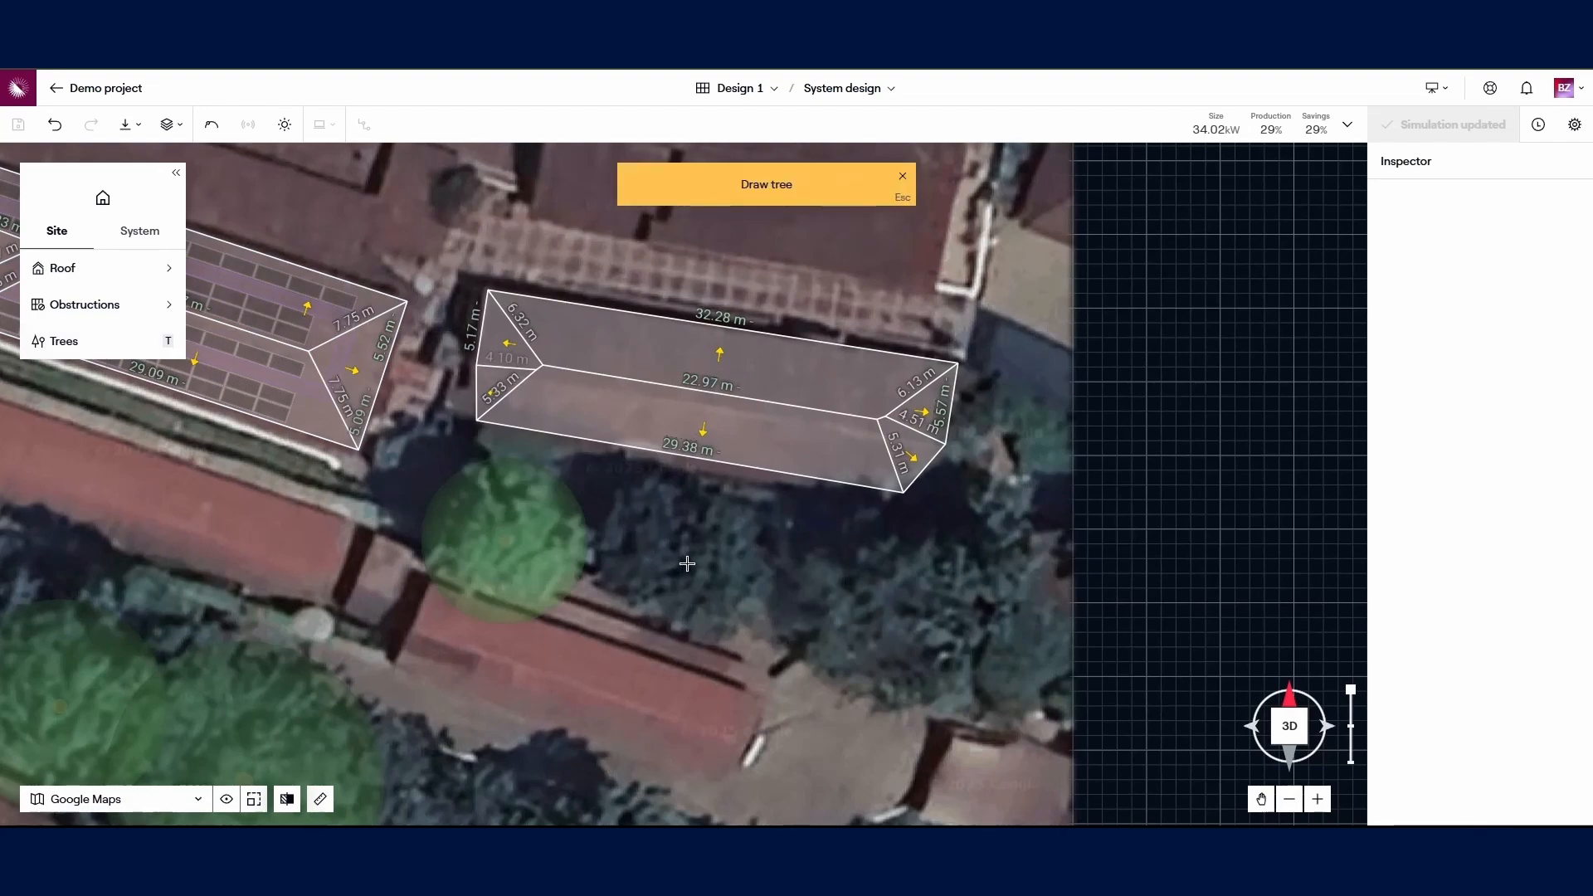
{"action": "left_click_drag", "start_coordinate": [686, 564], "coordinate": [920, 668]}
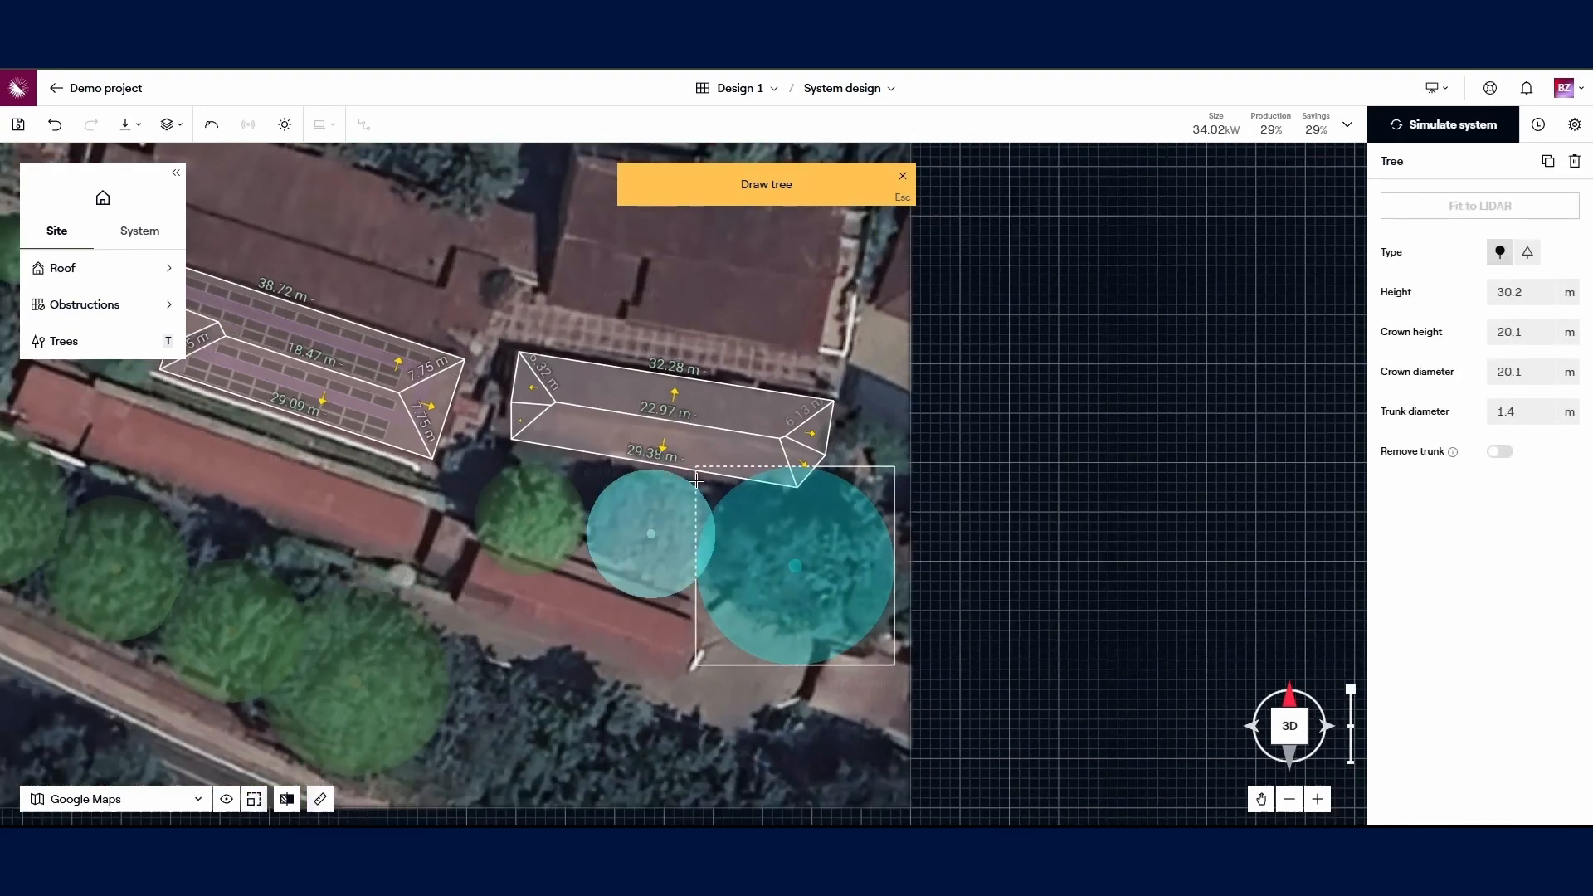
{"action": "left_click", "coordinate": [842, 447]}
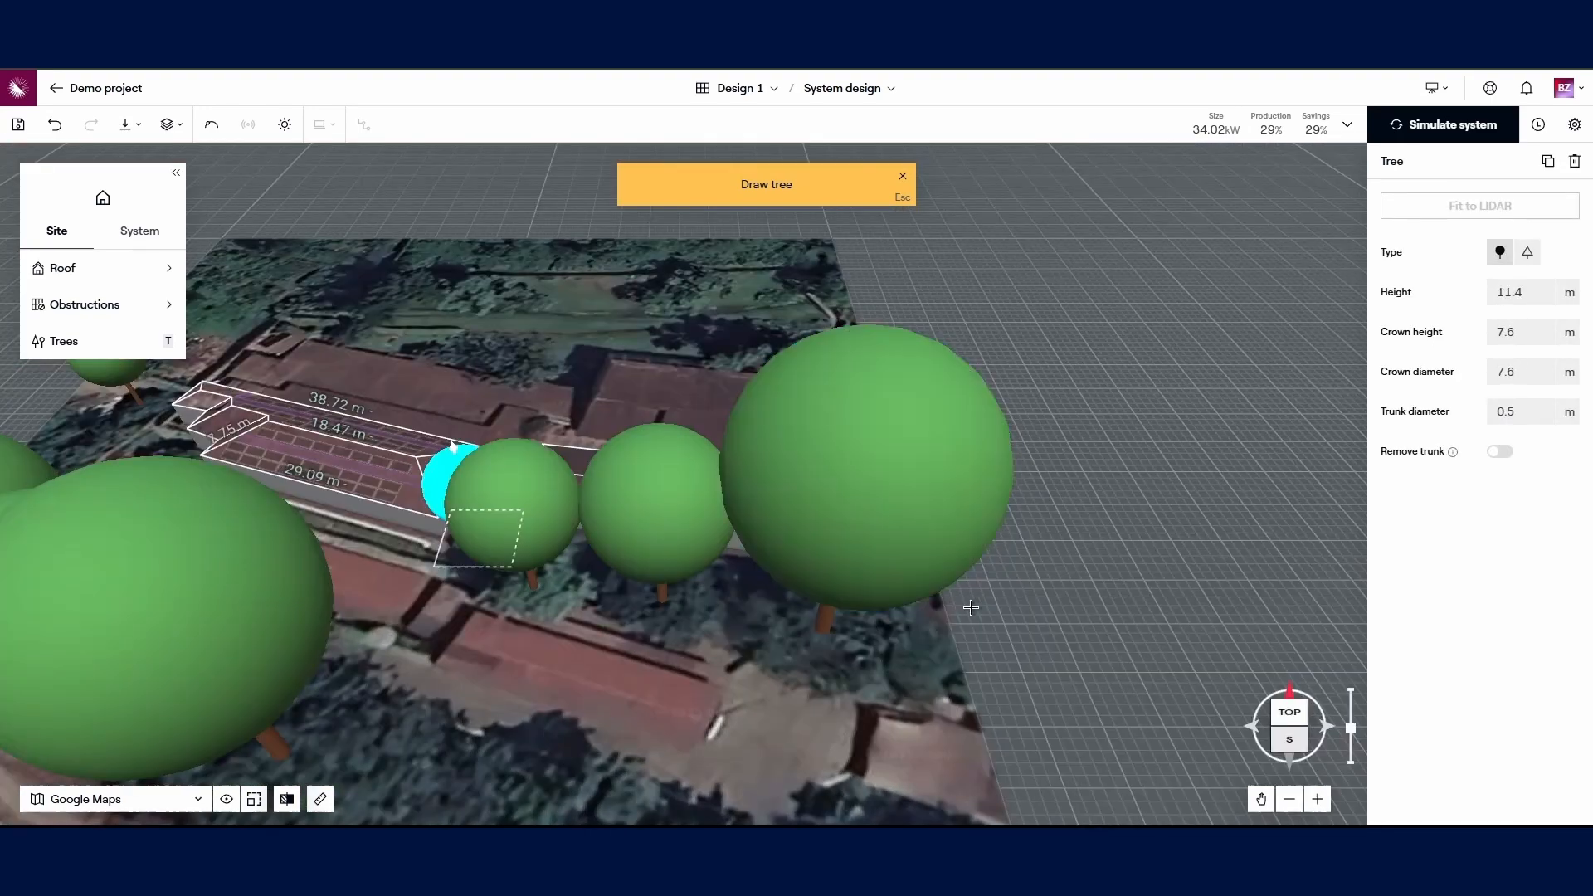
Step: Set the large tree south of the second roof to 20 m height
{"action": "left_click", "coordinate": [896, 482]}
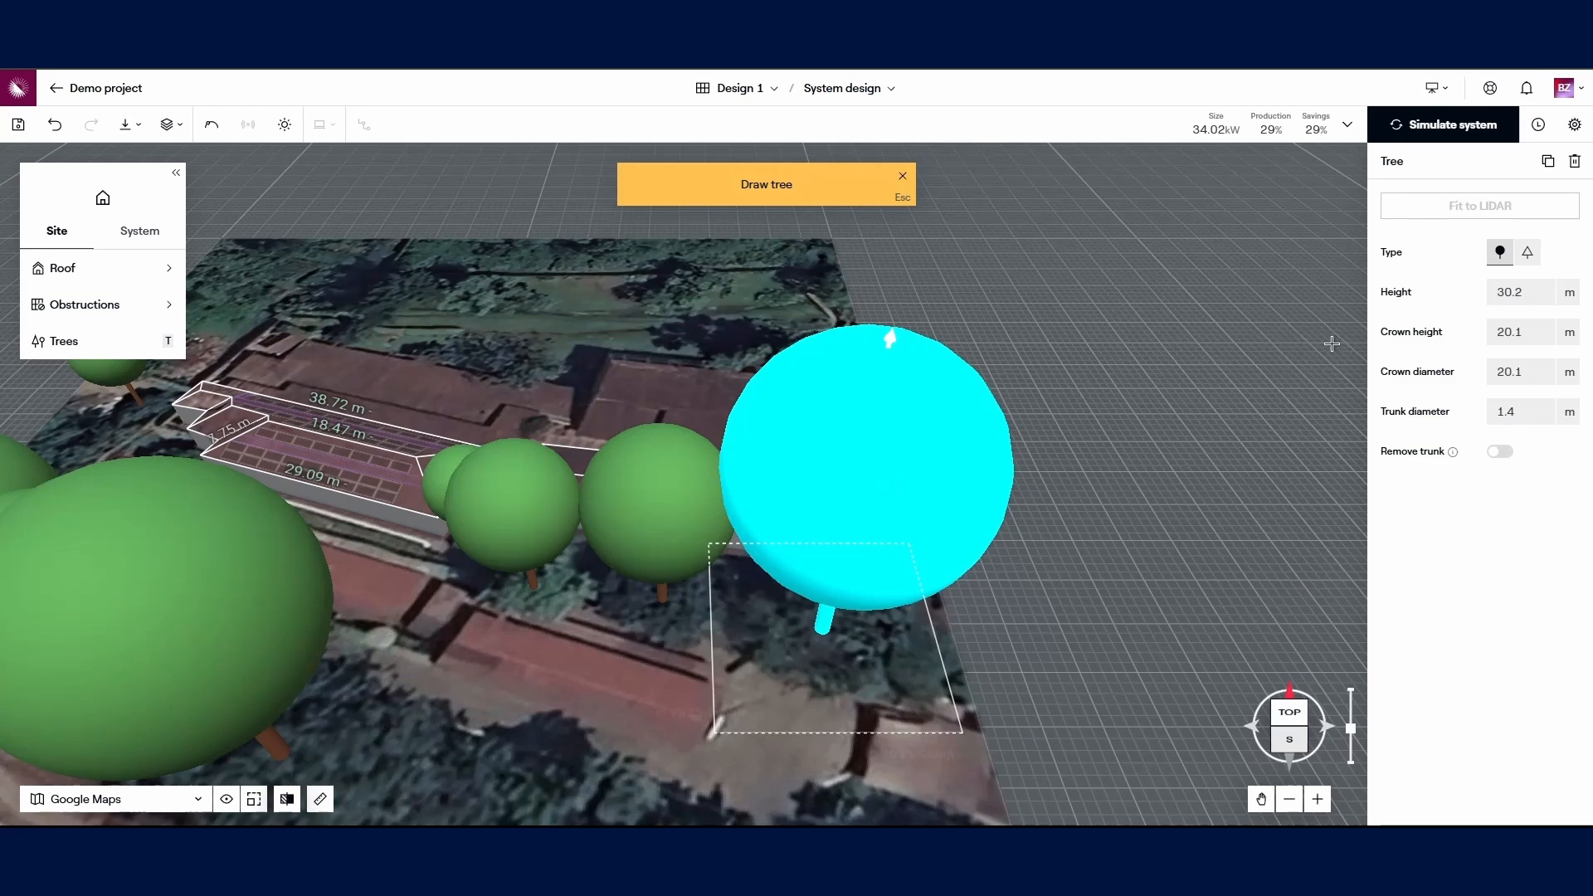
{"action": "left_click", "coordinate": [1525, 291]}
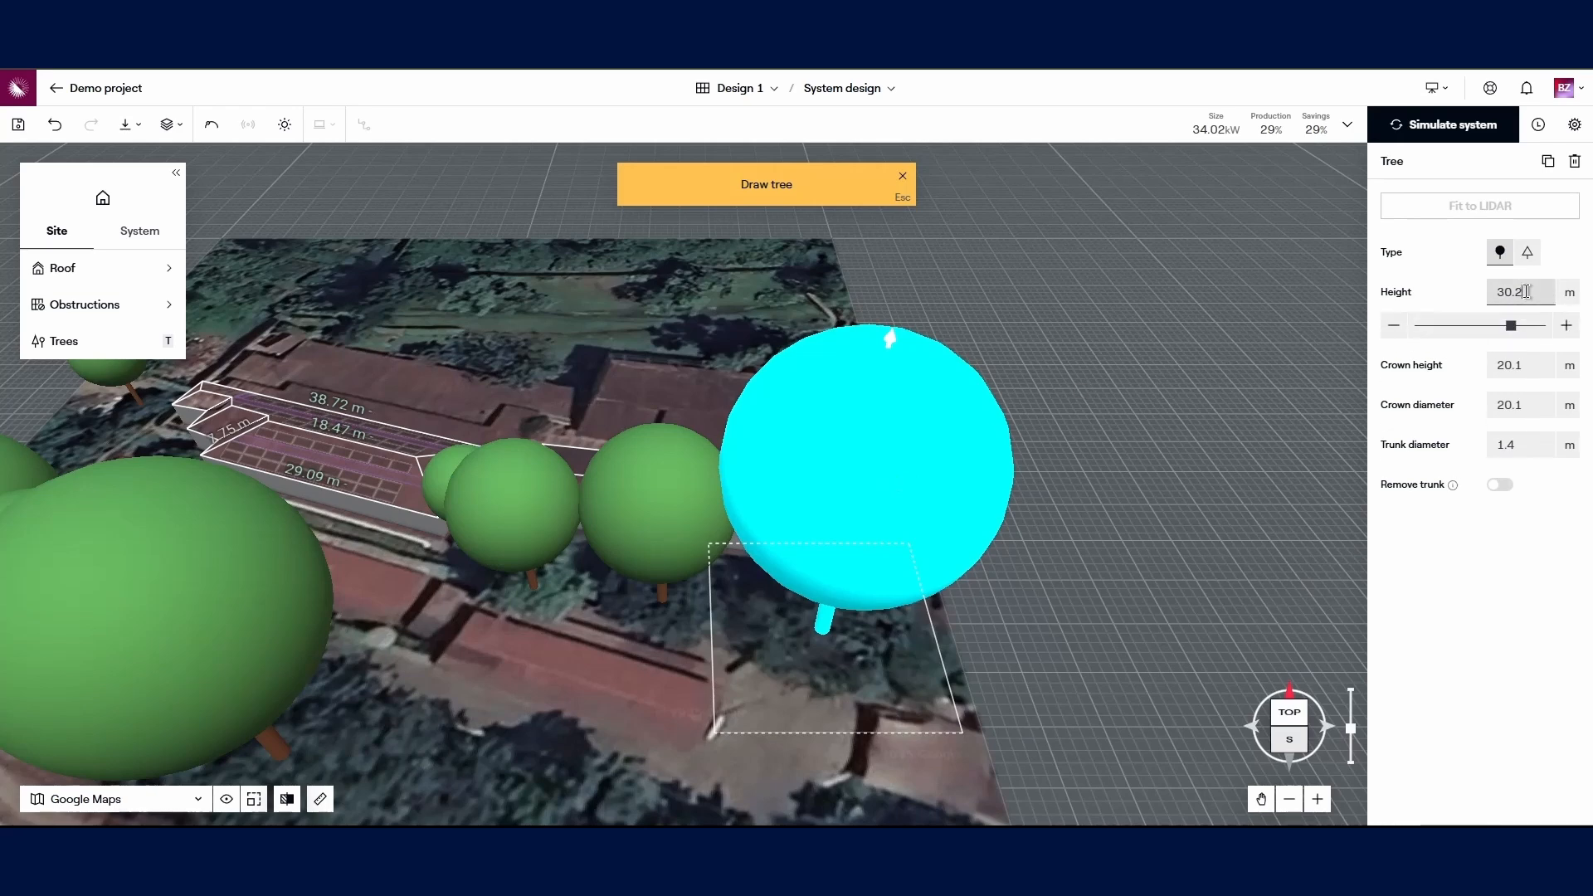
{"action": "key", "text": "BackSpace"}
{"action": "key", "text": "BackSpace"}
{"action": "key", "text": "BackSpace"}
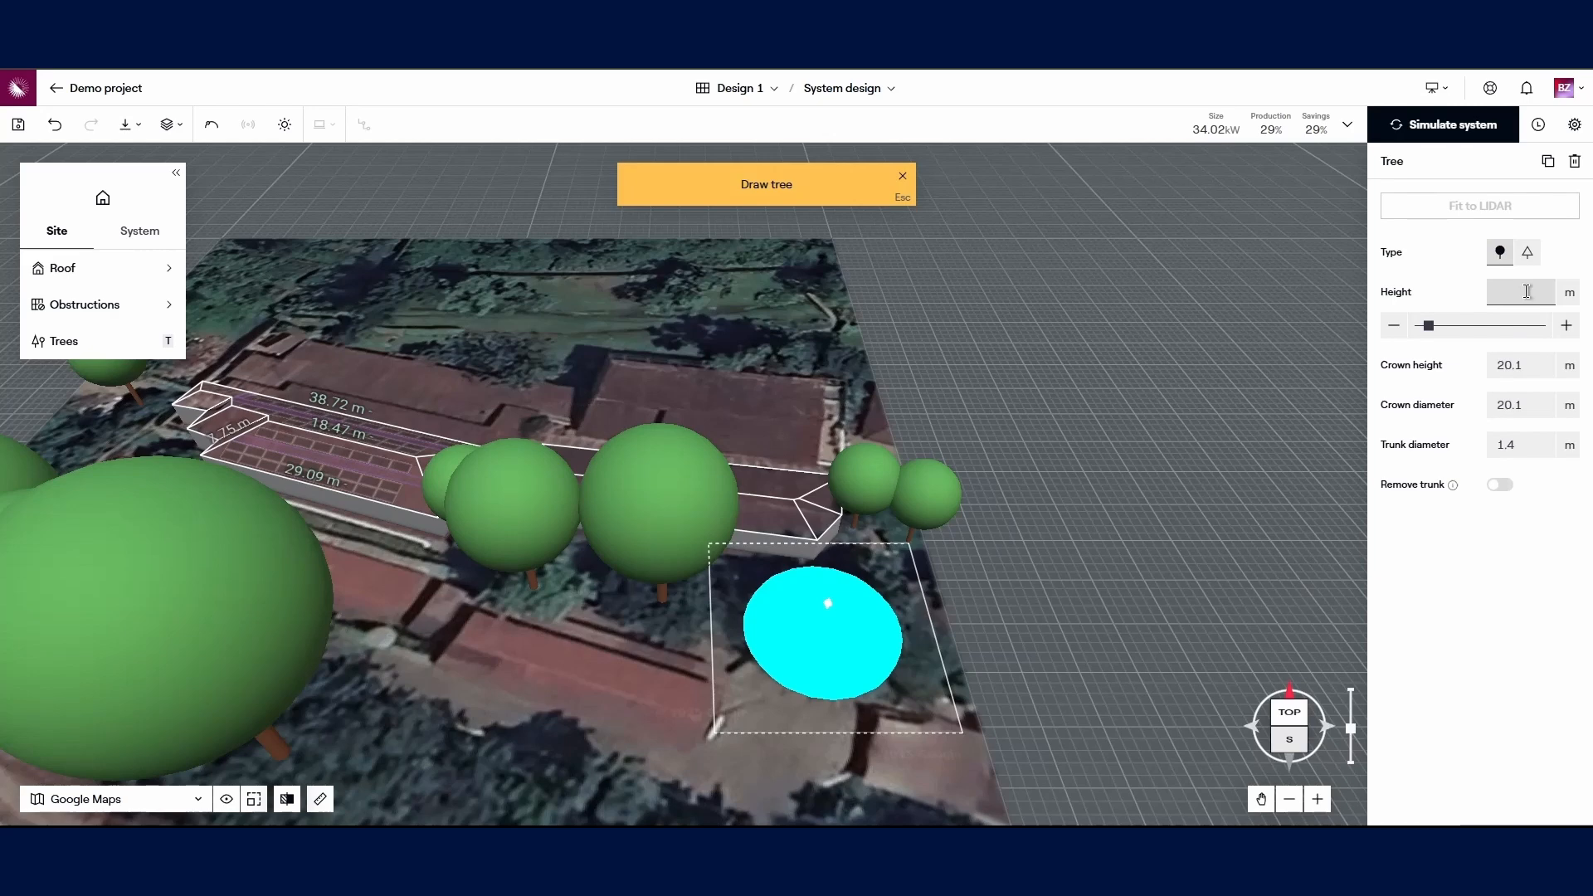
{"action": "type", "text": "20"}
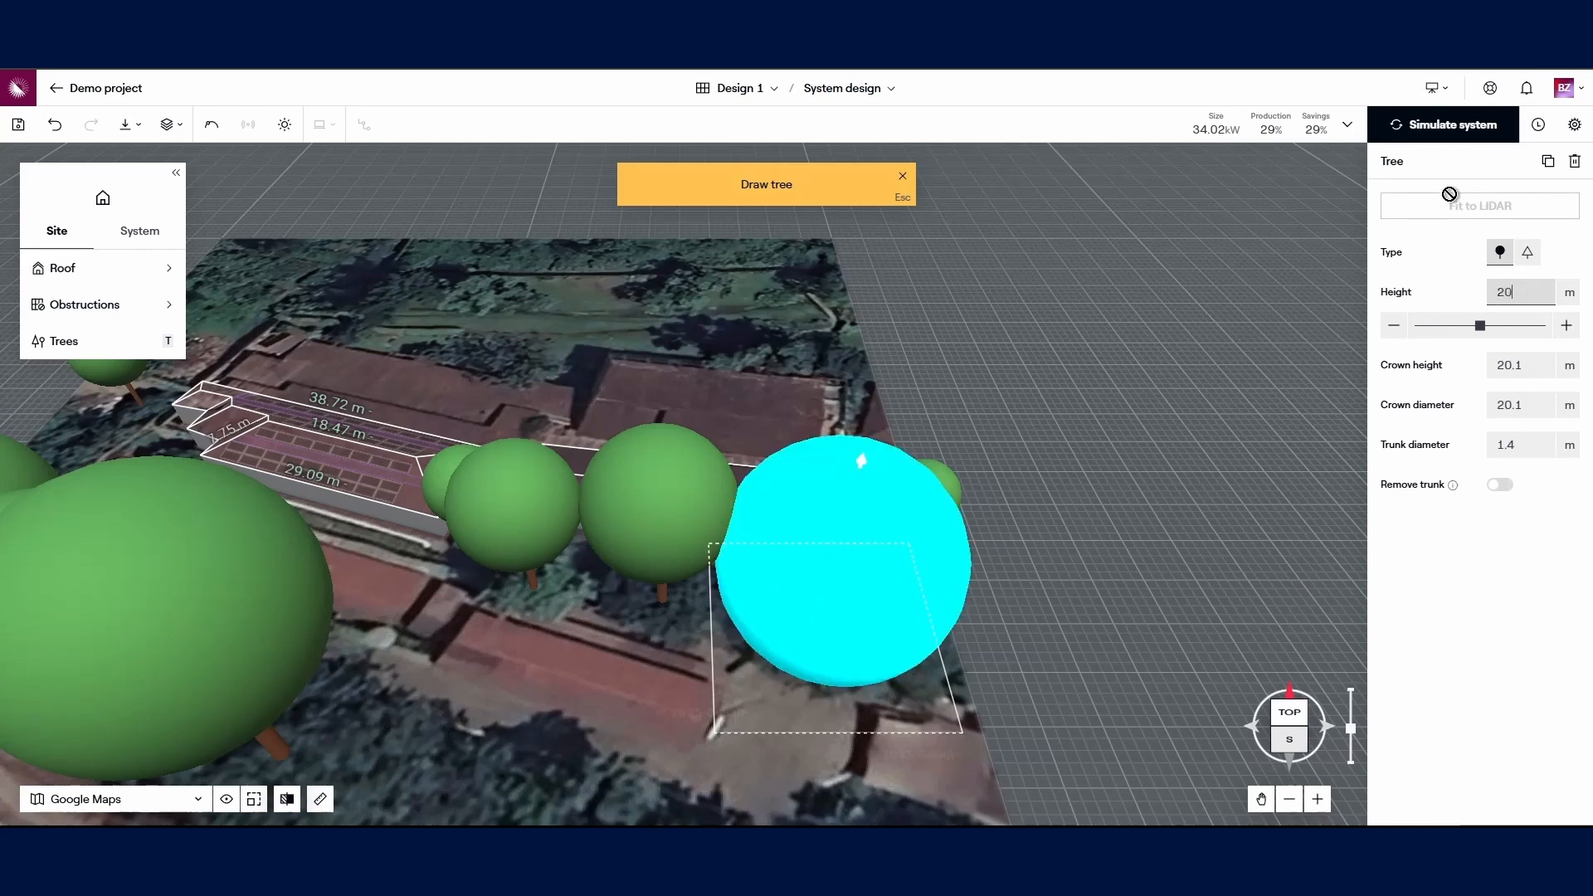
Step: Run the energy simulation, then zoom and orbit the 3D scene to inspect both roofs' irradiance heatmap
{"action": "left_click", "coordinate": [1453, 126]}
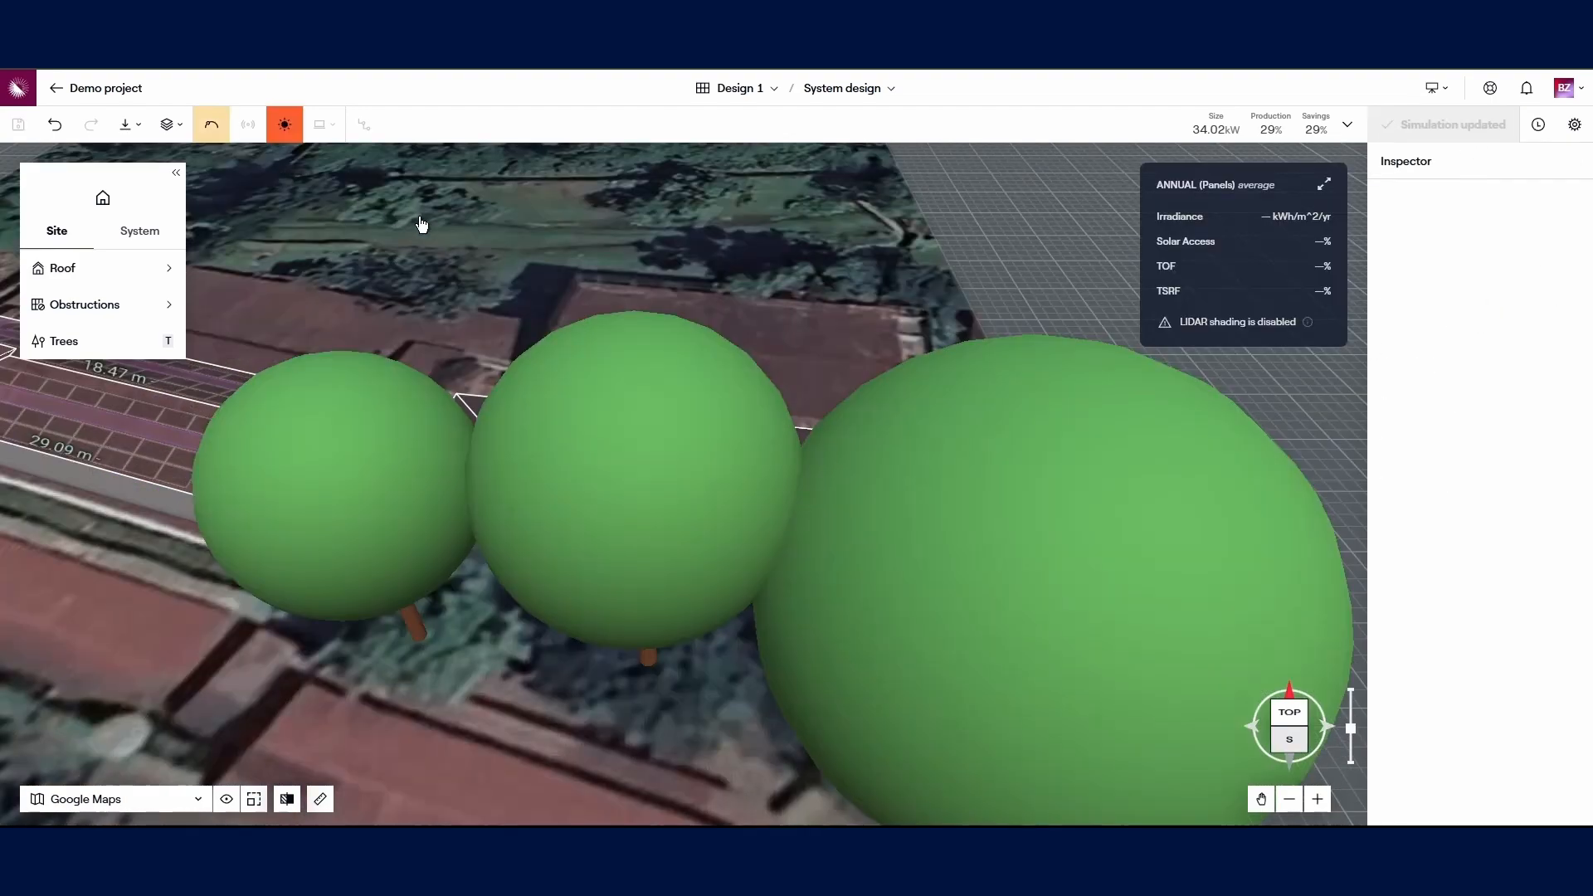
{"action": "scroll", "coordinate": [765, 413], "scroll_direction": "up", "scroll_amount": 5}
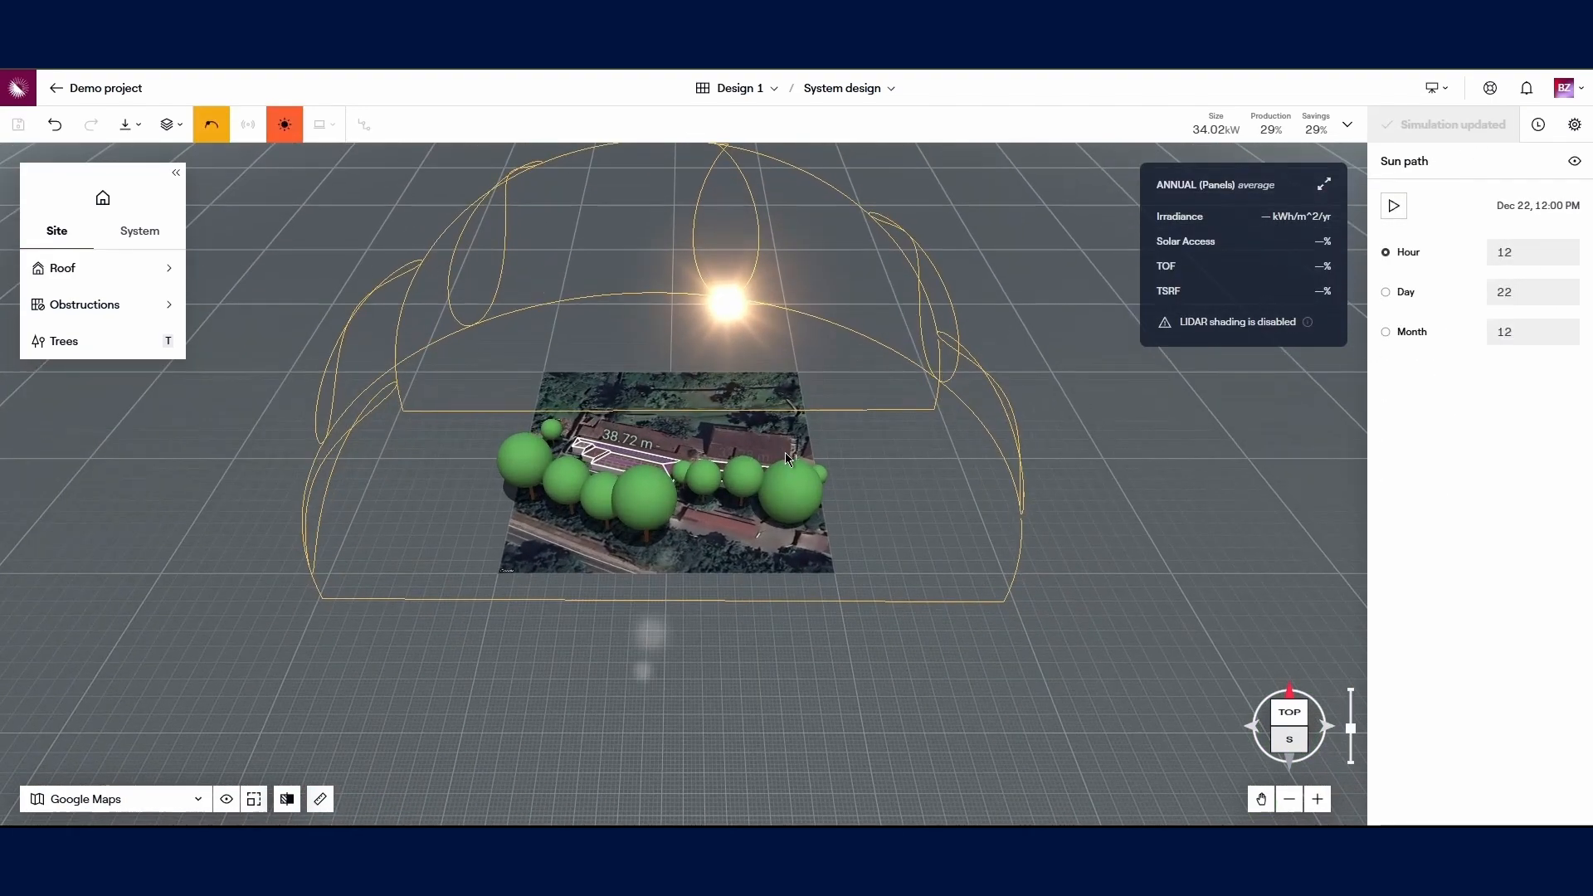
{"action": "scroll", "coordinate": [750, 476], "scroll_direction": "up", "scroll_amount": 6}
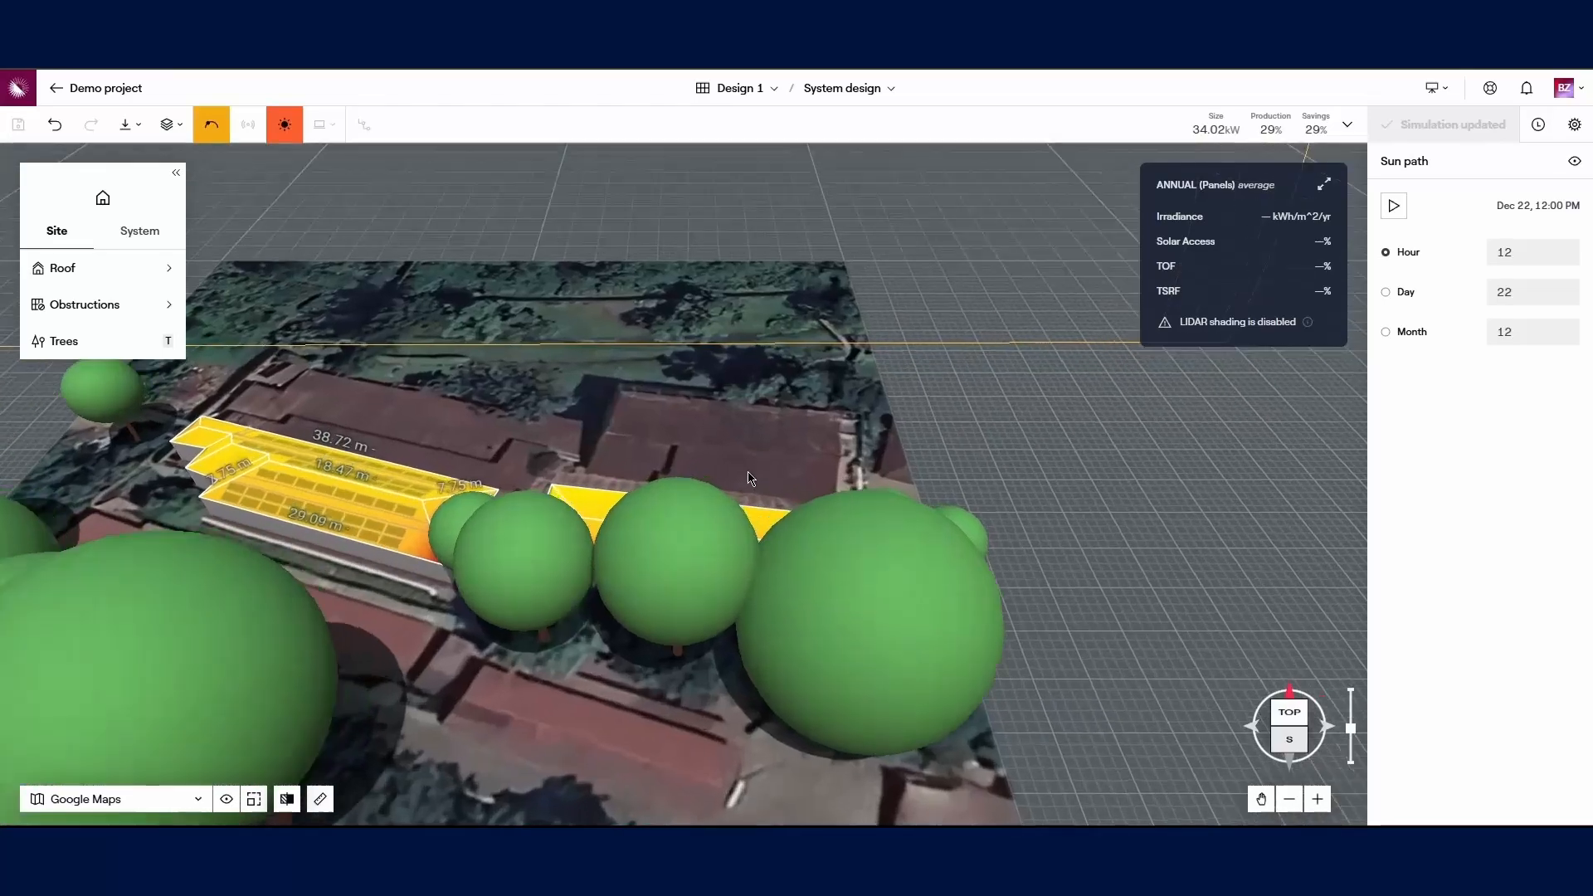
{"action": "scroll", "coordinate": [743, 479], "scroll_direction": "up", "scroll_amount": 3}
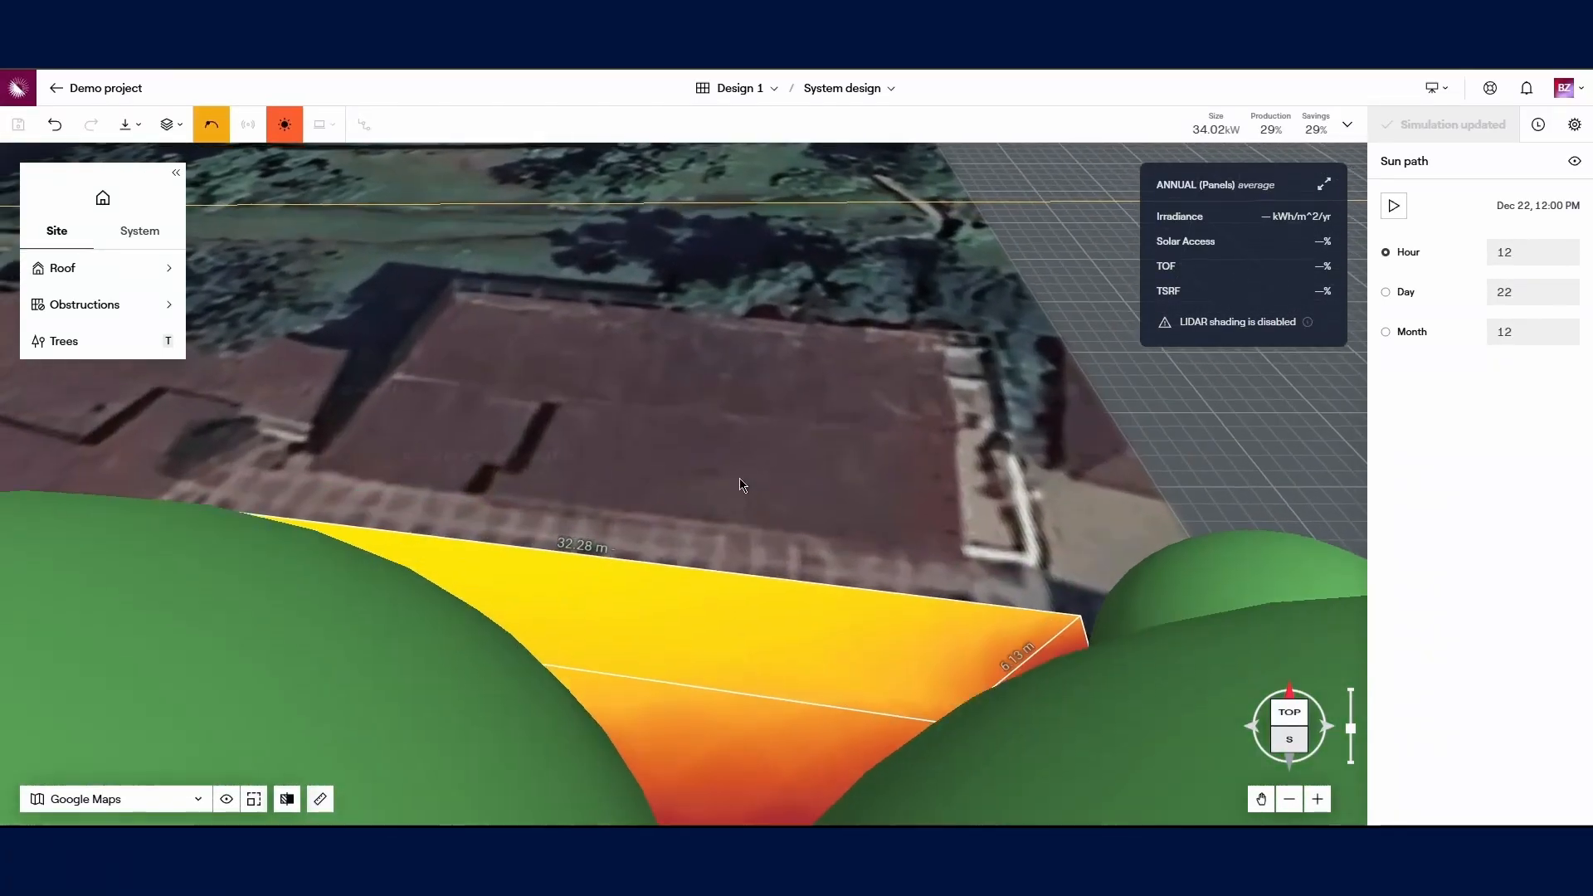
{"action": "scroll", "coordinate": [730, 364], "scroll_direction": "down", "scroll_amount": 5}
{"action": "scroll", "coordinate": [744, 389], "scroll_direction": "down", "scroll_amount": 2}
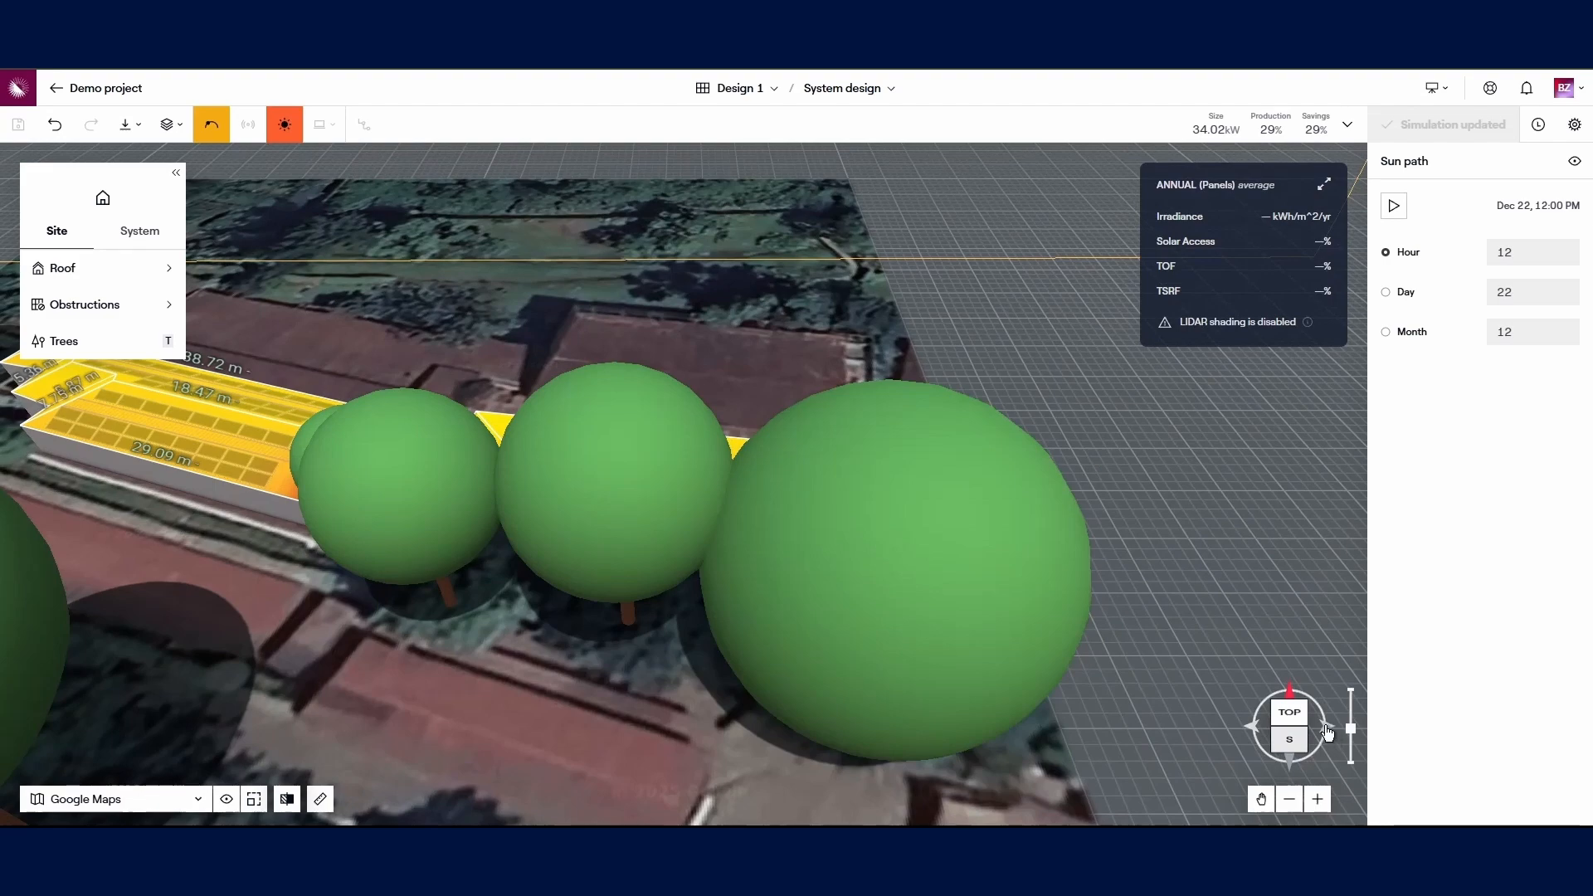
{"action": "left_click_drag", "start_coordinate": [1327, 733], "coordinate": [1303, 751]}
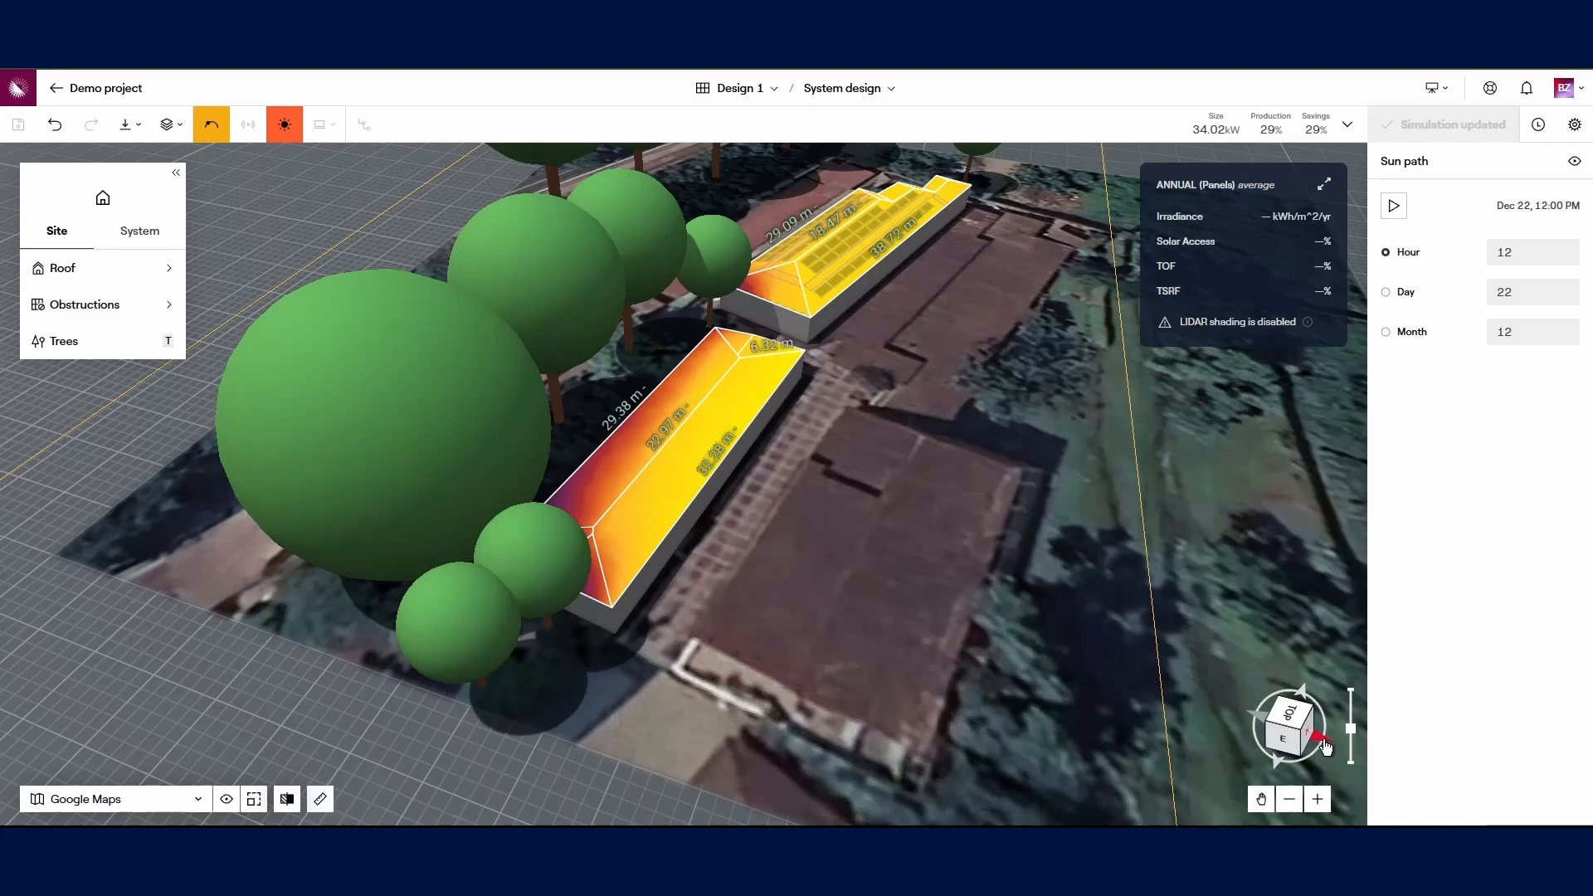
{"action": "mouse_move", "coordinate": [1324, 740]}
{"action": "left_mouse_down"}
{"action": "mouse_move", "coordinate": [1300, 757]}
{"action": "mouse_move", "coordinate": [1261, 743]}
{"action": "mouse_move", "coordinate": [1287, 741]}
{"action": "mouse_move", "coordinate": [1308, 710]}
{"action": "mouse_move", "coordinate": [1299, 724]}
{"action": "left_mouse_up"}
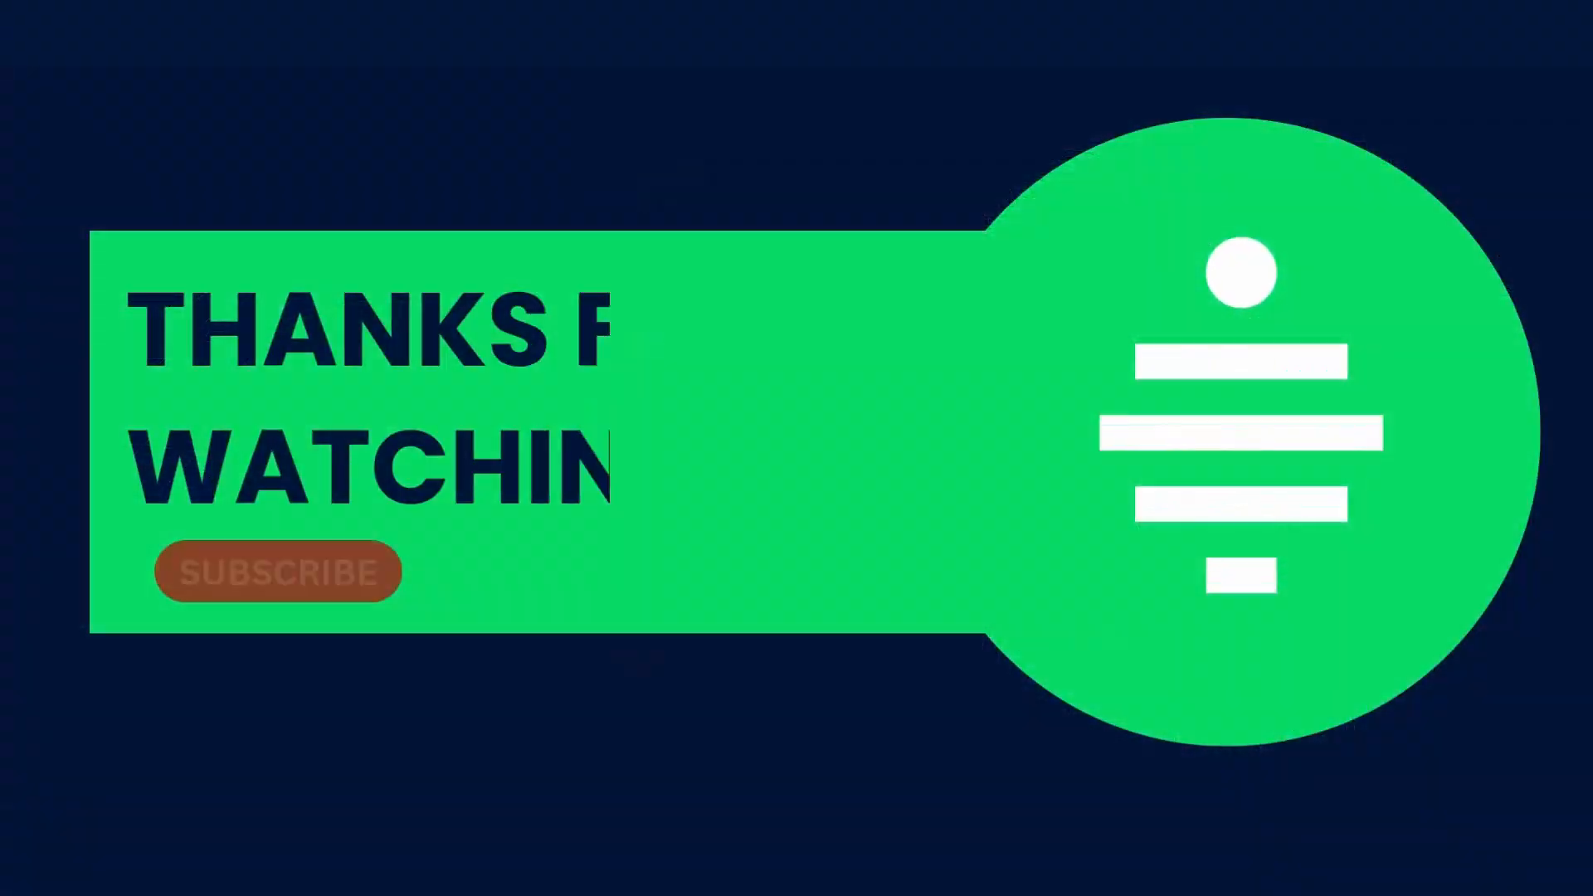